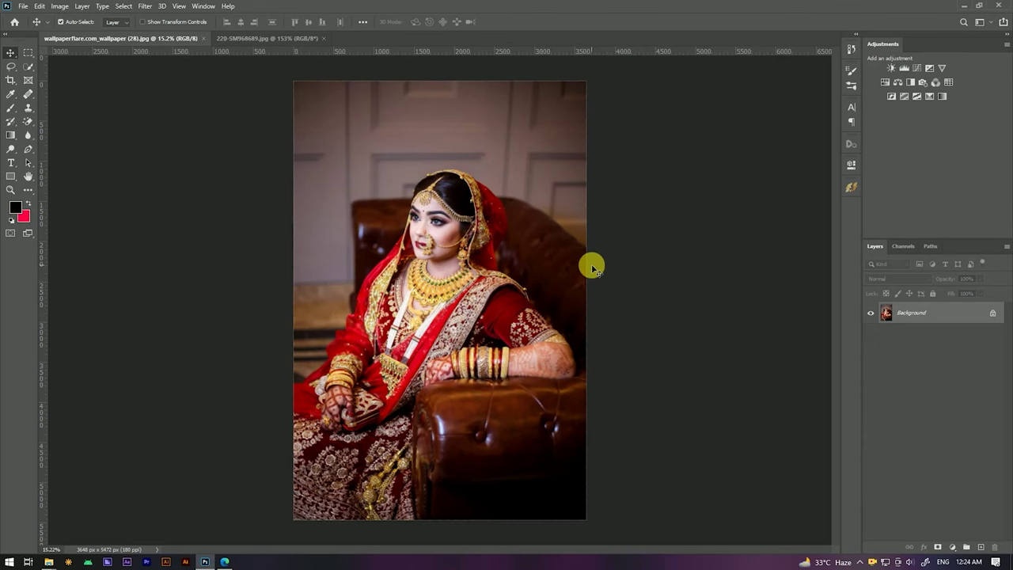
Step: Zoom in slightly on the bridal portrait open on its single Background layer
key(ctrl+plus)
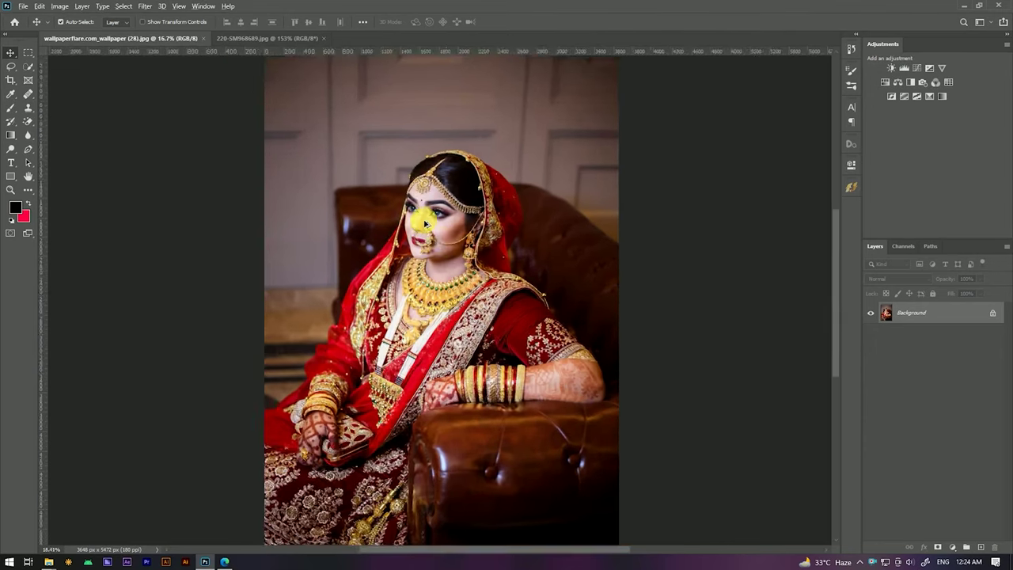
scroll(428, 216, up, 5)
scroll(525, 211, up, 1)
scroll(525, 210, up, 3)
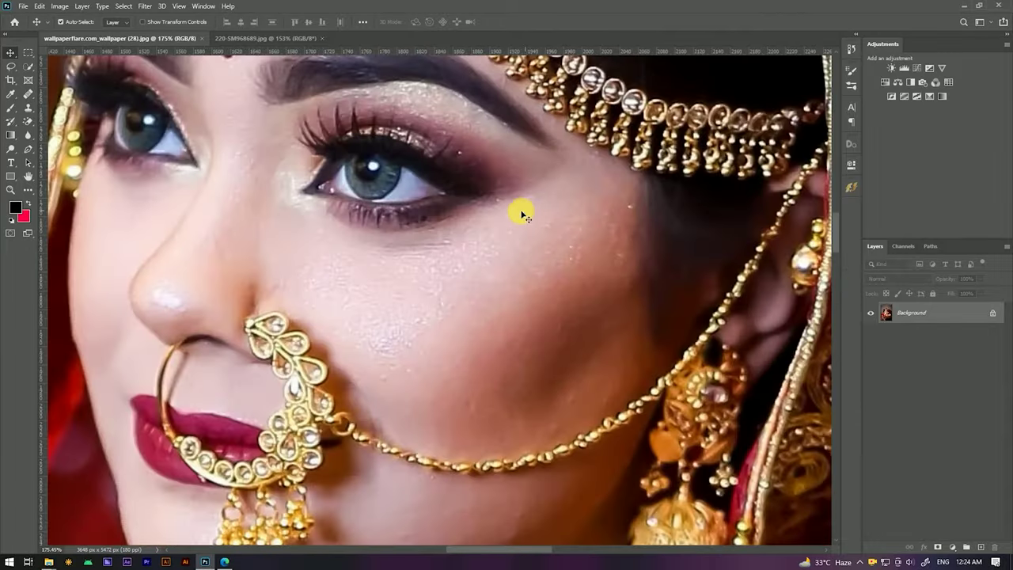
scroll(515, 212, down, 2)
scroll(505, 215, down, 1)
scroll(505, 215, down, 3)
scroll(505, 213, down, 2)
scroll(506, 213, down, 1)
scroll(505, 212, down, 1)
scroll(505, 212, up, 1)
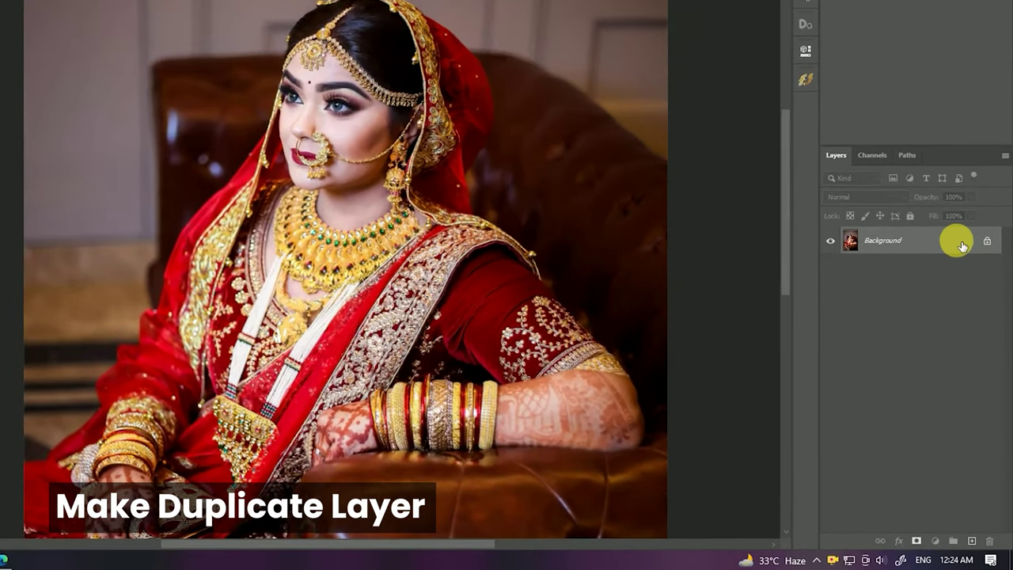
drag(962, 246, 972, 541)
text(Color Grading)
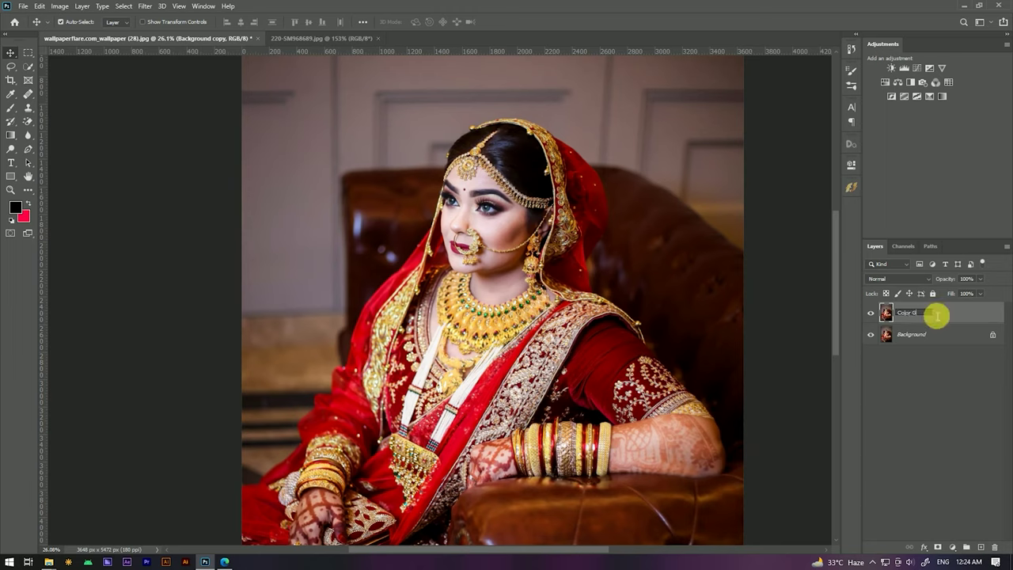
Step: Commit the name 'Color Grading' on the duplicated Background layer and look over the portrait
key(Return)
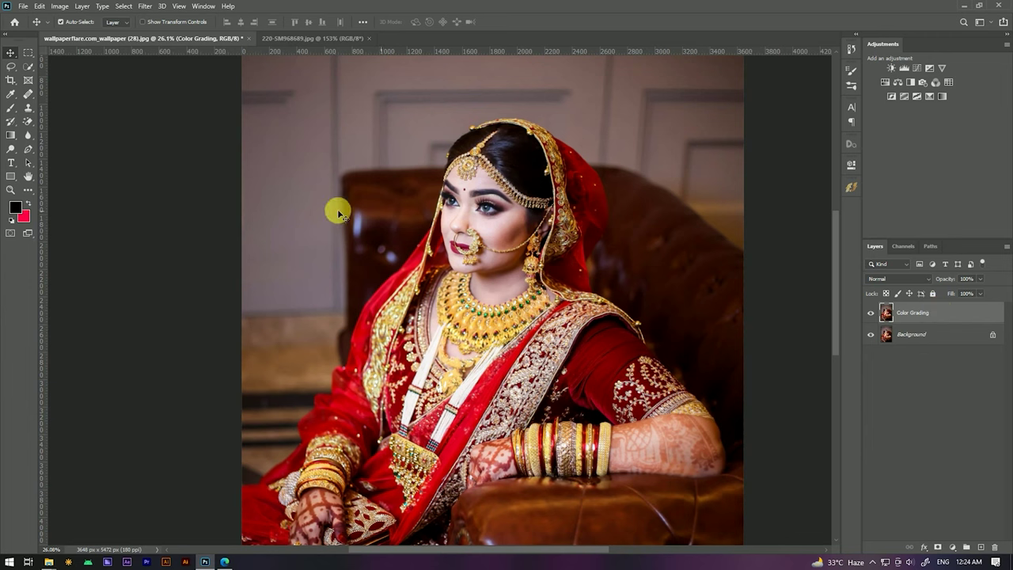
drag(485, 210, 491, 201)
scroll(491, 202, up, 2)
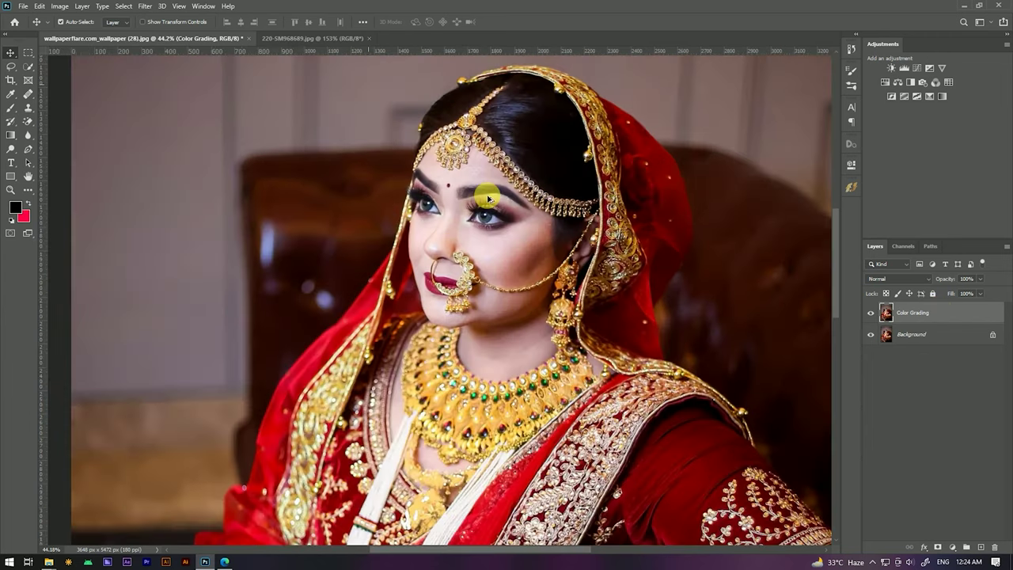
scroll(502, 203, up, 1)
scroll(505, 228, up, 1)
scroll(504, 228, up, 1)
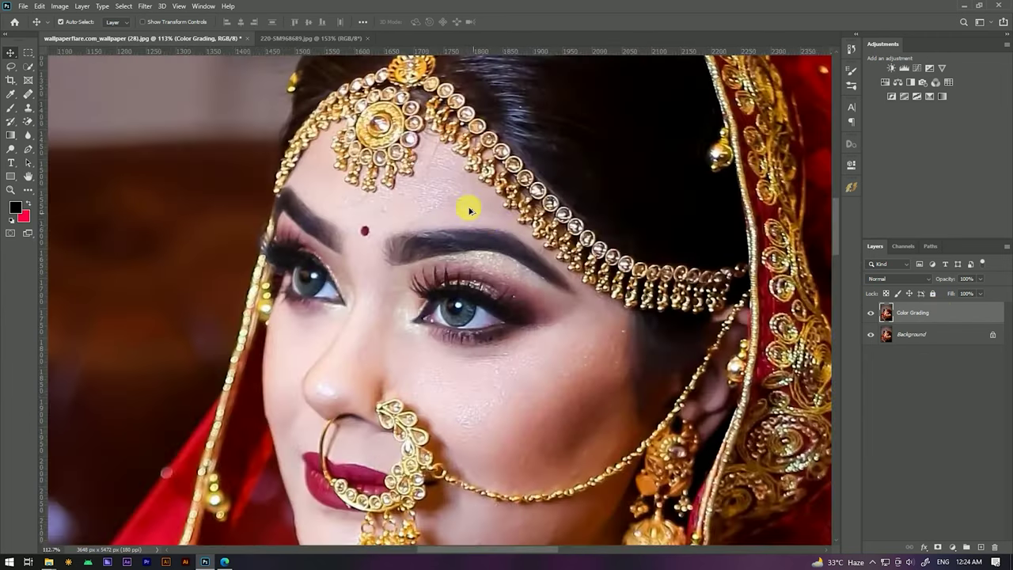
scroll(468, 204, down, 2)
scroll(464, 190, down, 1)
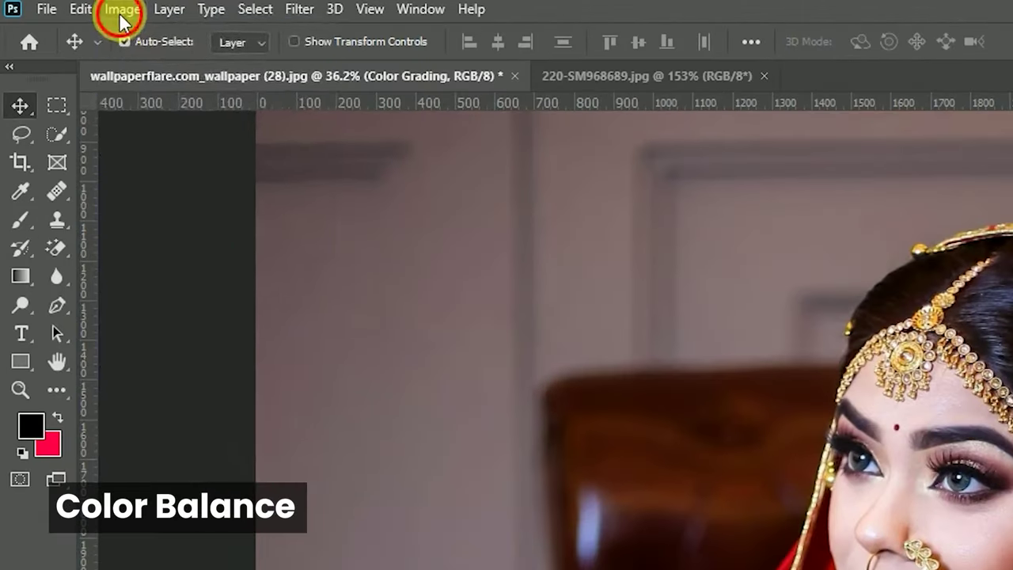
click(59, 6)
mouse_move(157, 66)
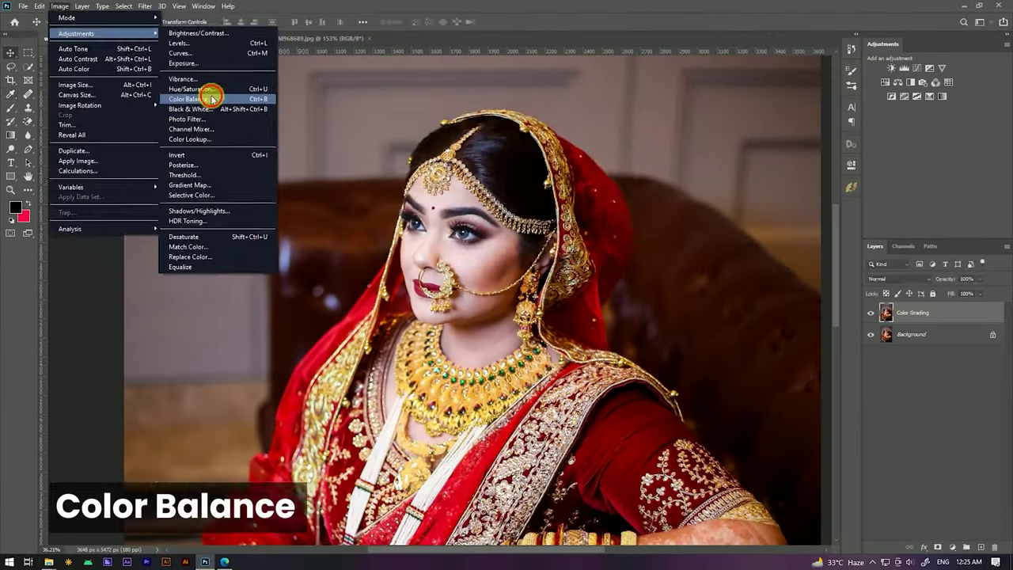
Step: Apply Color Balance with Midtones Cyan-Red -21 and Shadows Cyan-Red -10
click(461, 203)
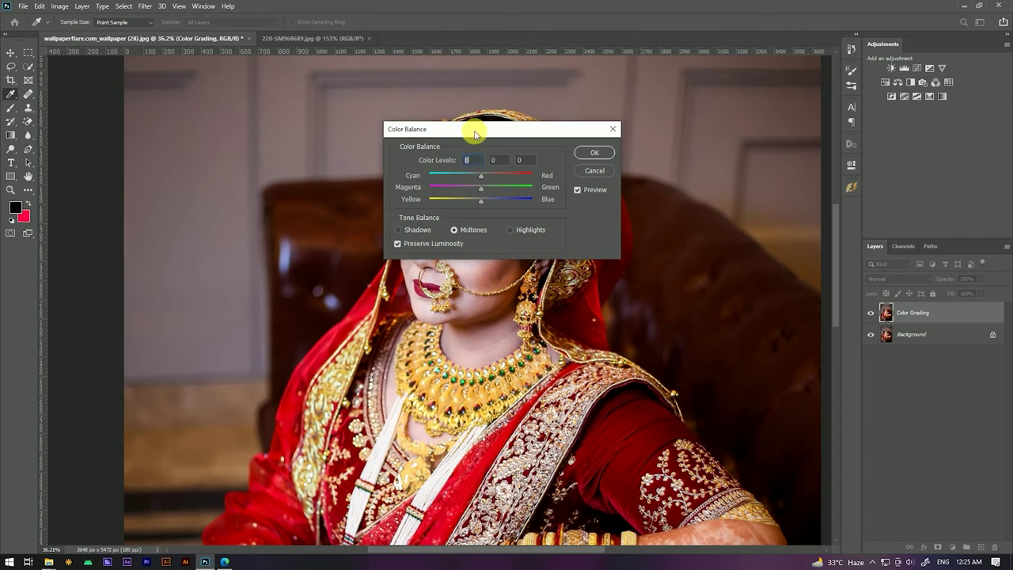
drag(475, 129, 694, 124)
drag(697, 166, 696, 169)
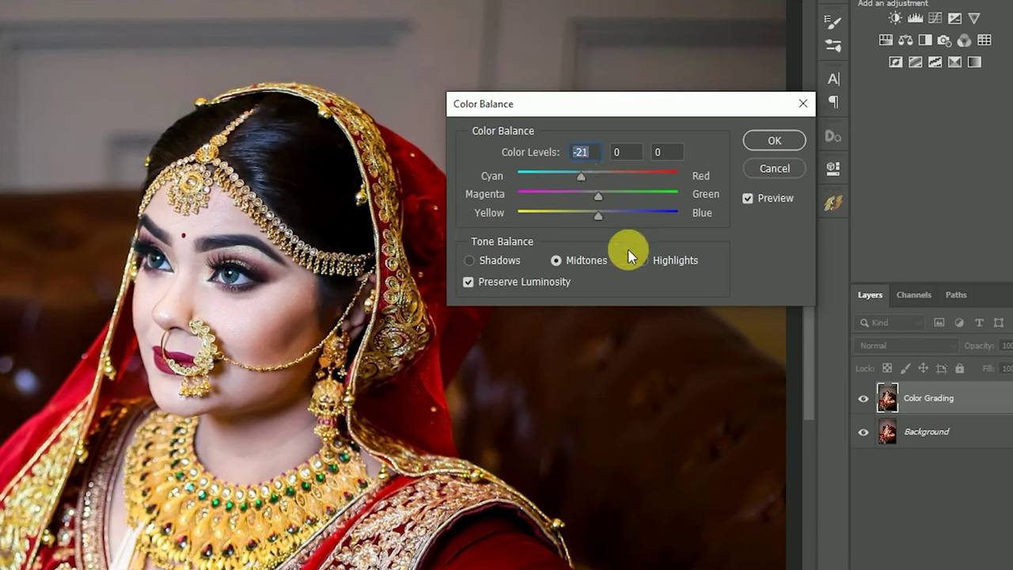
click(483, 260)
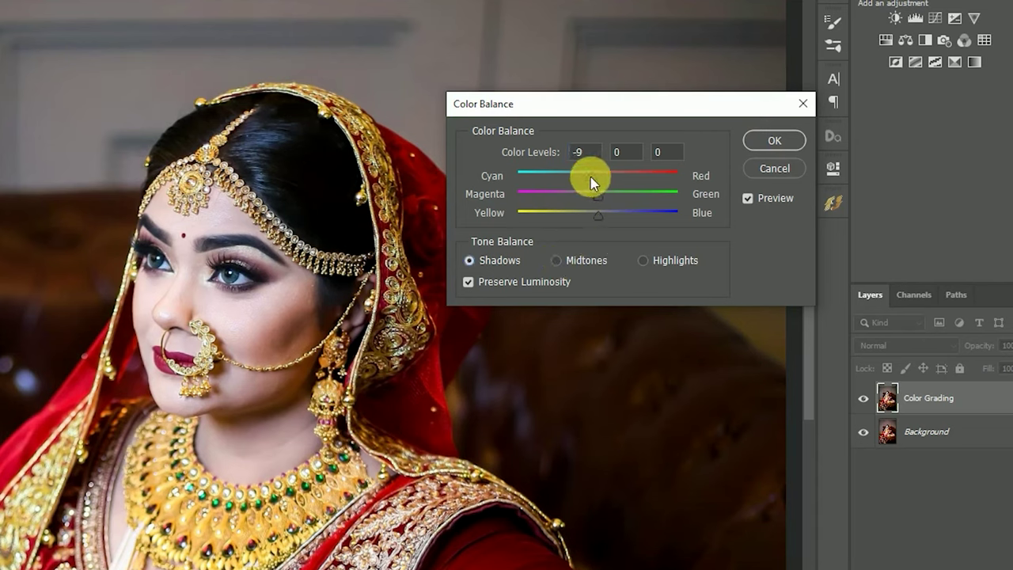
drag(593, 176, 592, 177)
click(588, 153)
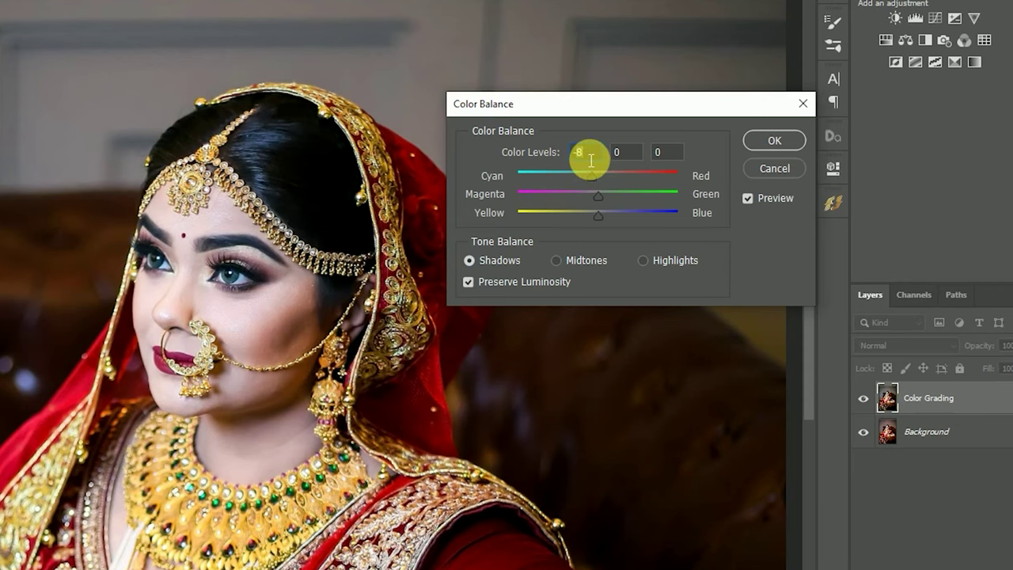
text(-10)
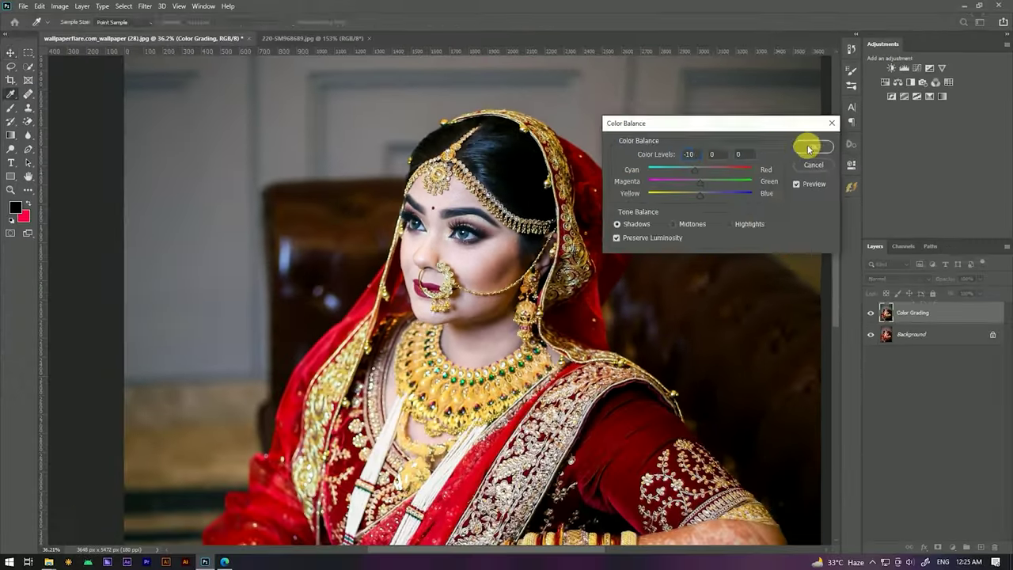
click(809, 145)
scroll(446, 167, down, 3)
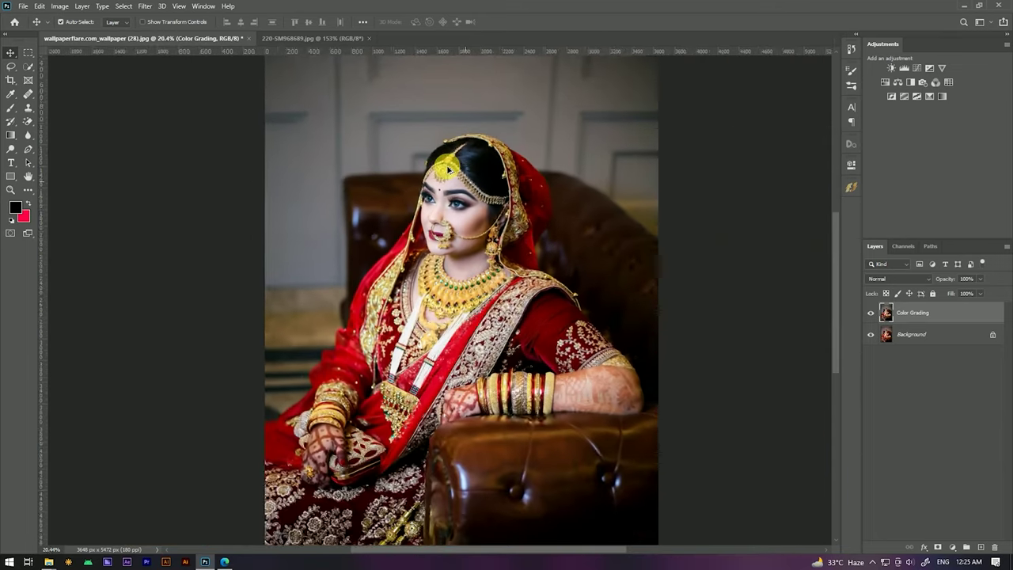
Step: Zoom around the colour-balanced portrait and bring up the Image adjustment commands
scroll(446, 166, down, 1)
scroll(446, 168, up, 1)
scroll(400, 196, up, 2)
scroll(409, 192, up, 1)
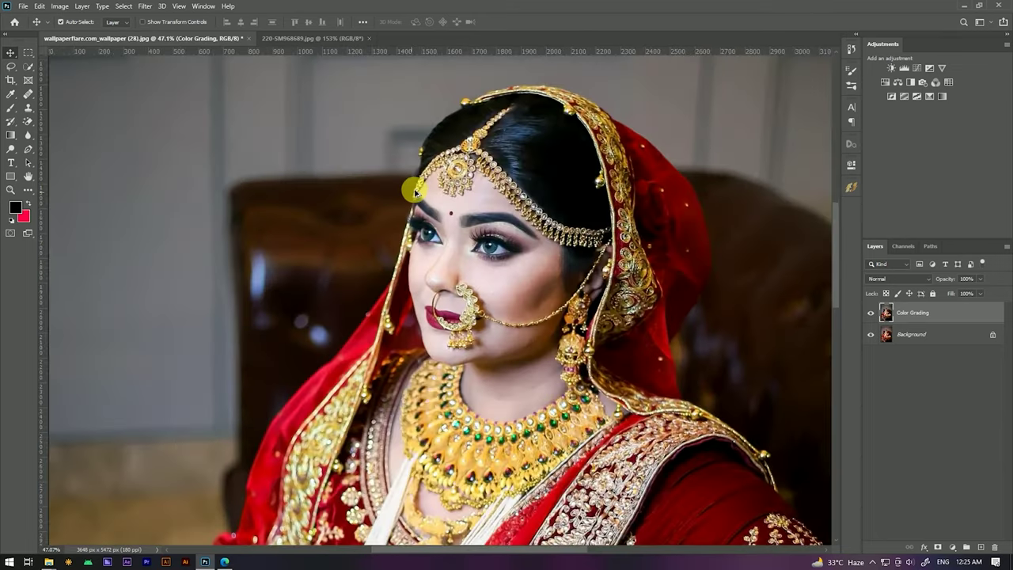
scroll(411, 189, down, 2)
scroll(416, 187, down, 1)
scroll(417, 190, down, 1)
scroll(419, 178, up, 1)
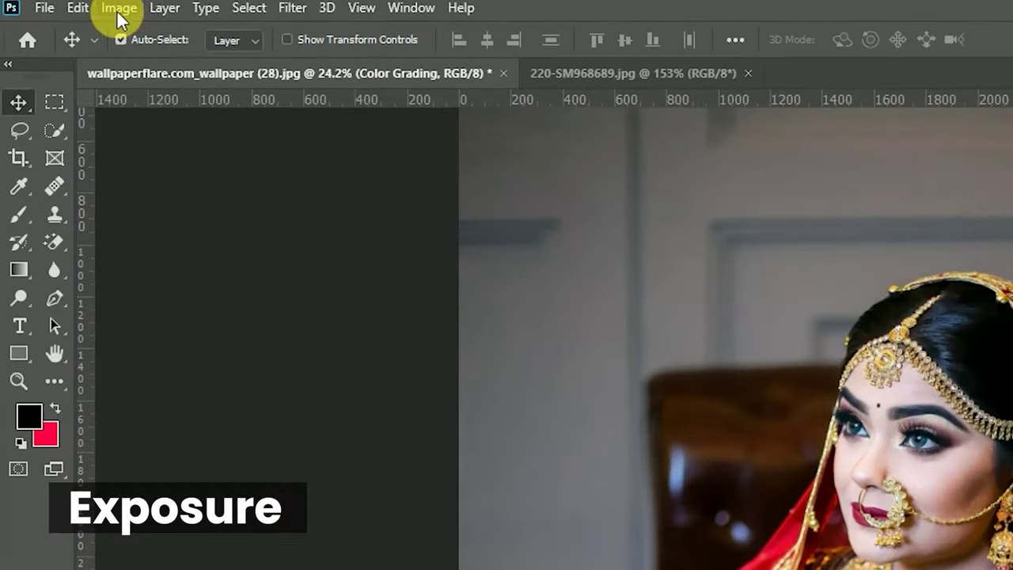
click(119, 11)
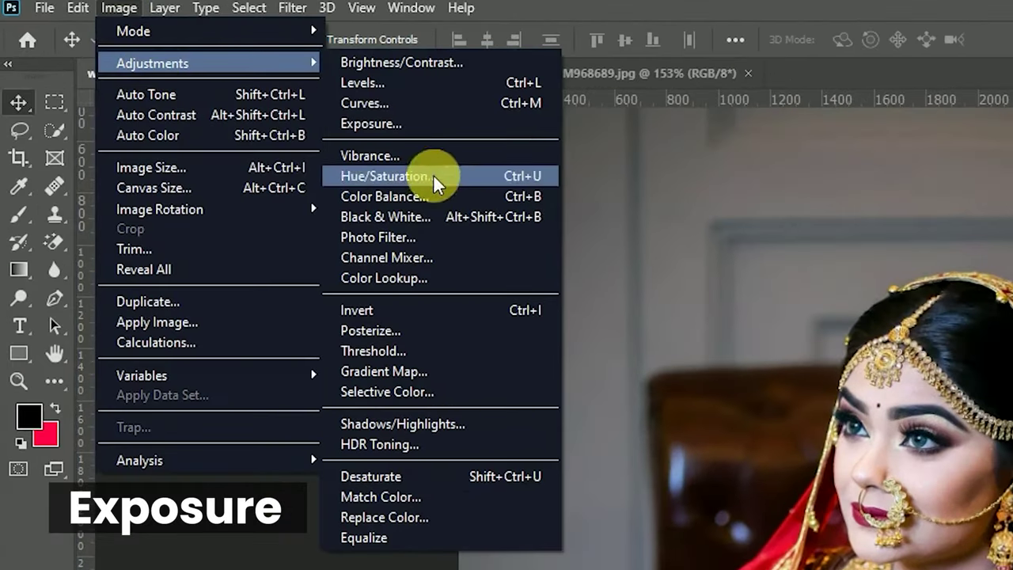
Step: Apply Exposure +0.08 with Offset 0 and Gamma 1.00 on the Custom preset
click(396, 130)
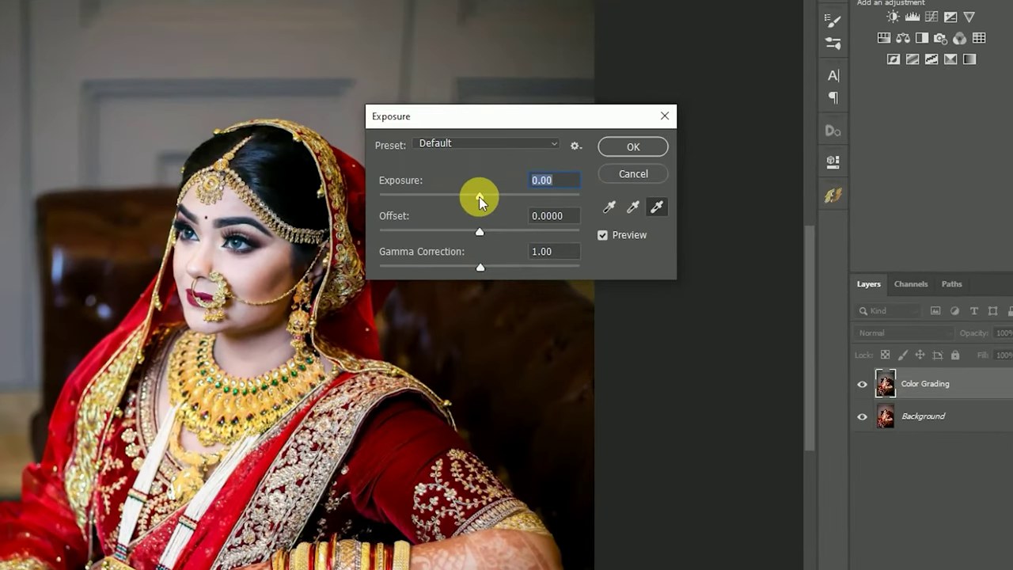
drag(479, 198, 481, 199)
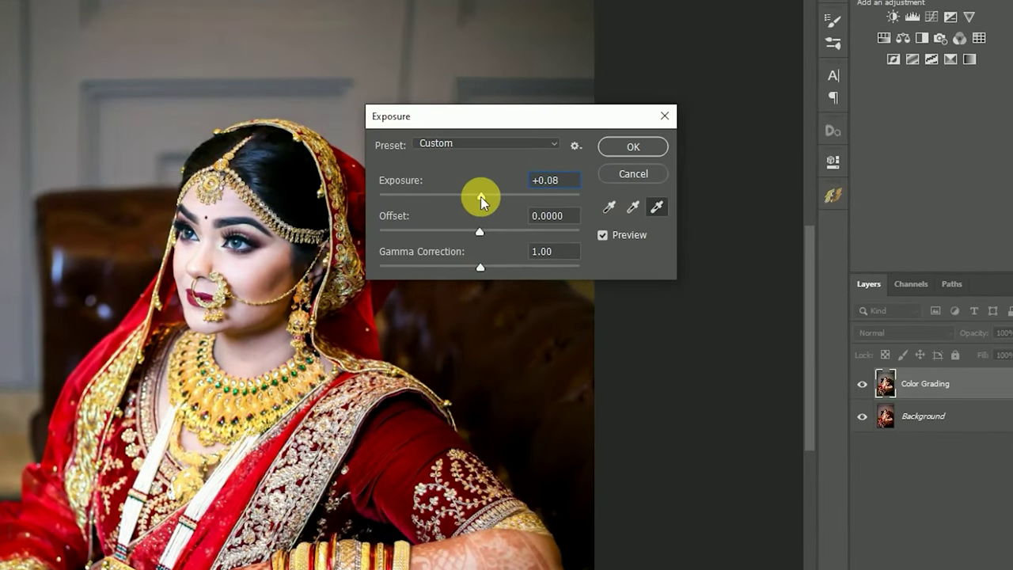
drag(480, 232, 480, 232)
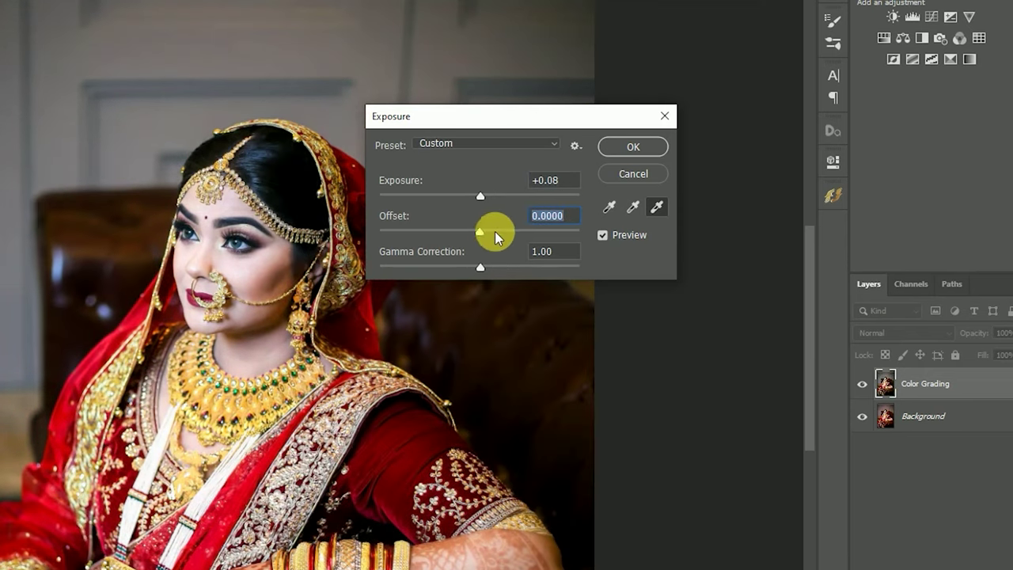
drag(483, 199, 481, 198)
key(shift+Tab)
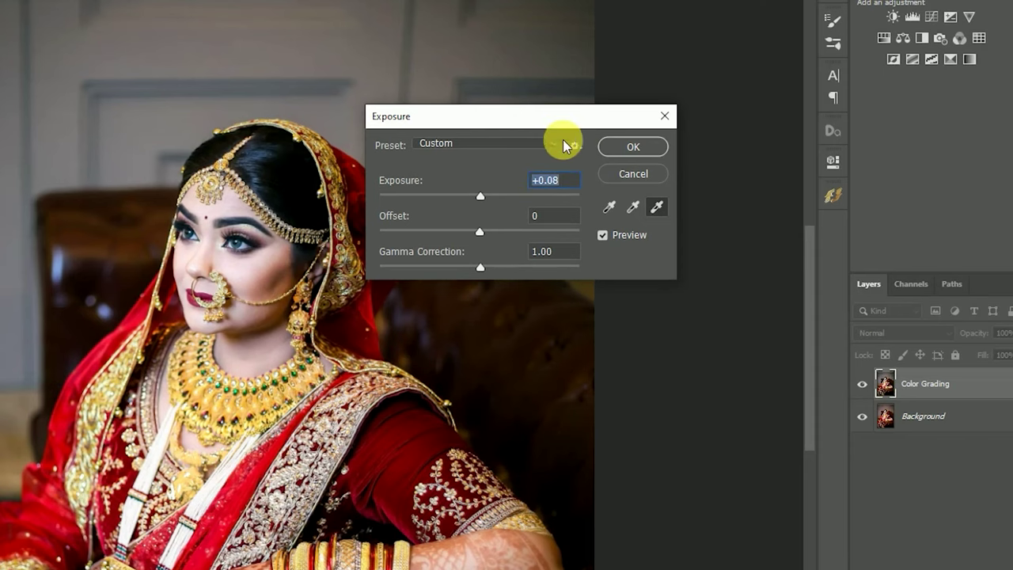
click(533, 145)
click(533, 147)
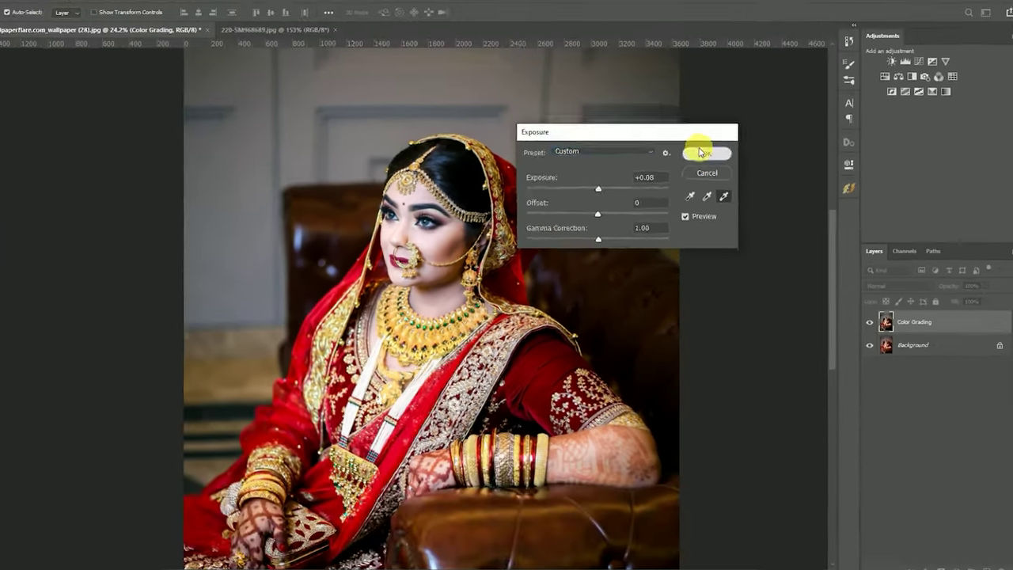
click(700, 152)
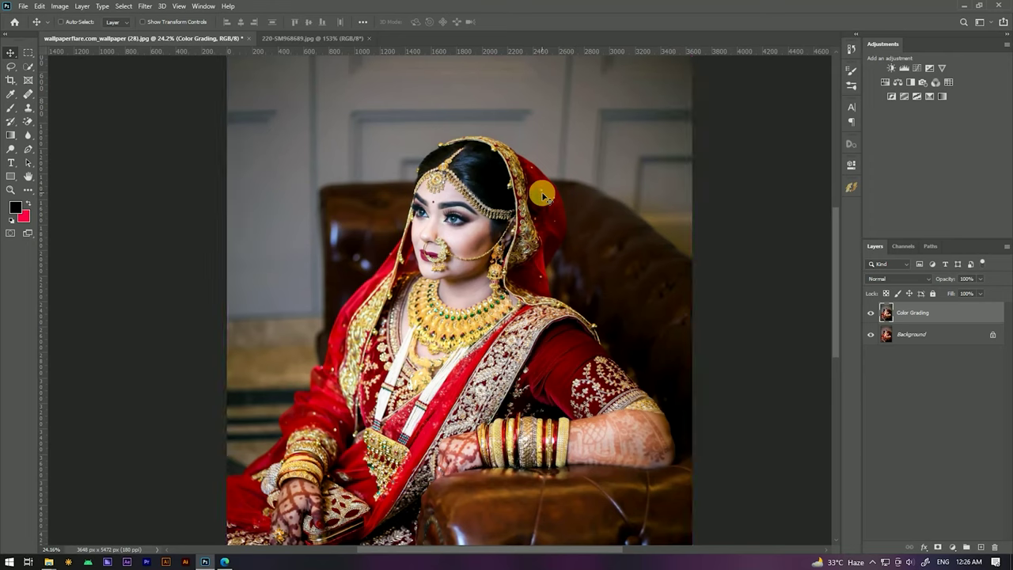
key(ctrl+minus)
Step: Keep the Color Grading layer selected, zoom over the photo, and bring up the Image menu
click(654, 191)
key(ctrl+z)
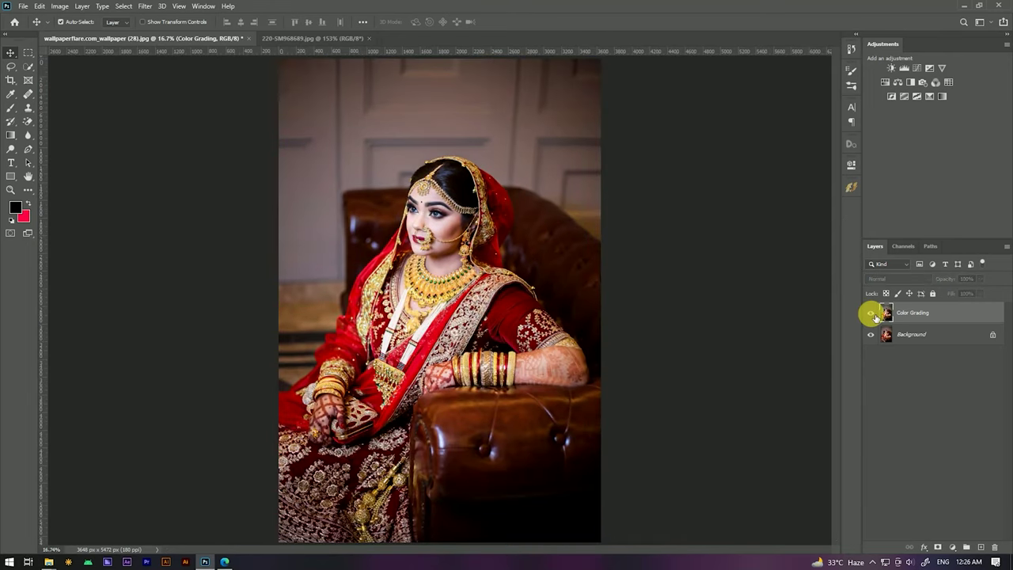
scroll(424, 182, up, 5)
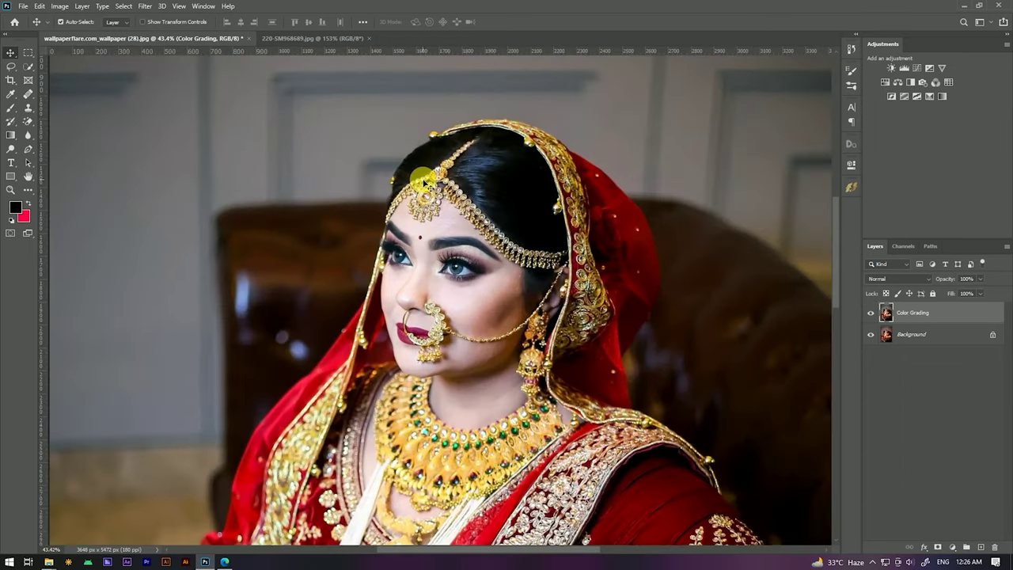
scroll(423, 182, down, 3)
scroll(424, 182, down, 2)
scroll(424, 183, up, 2)
scroll(433, 195, up, 3)
scroll(433, 195, down, 1)
scroll(433, 195, down, 2)
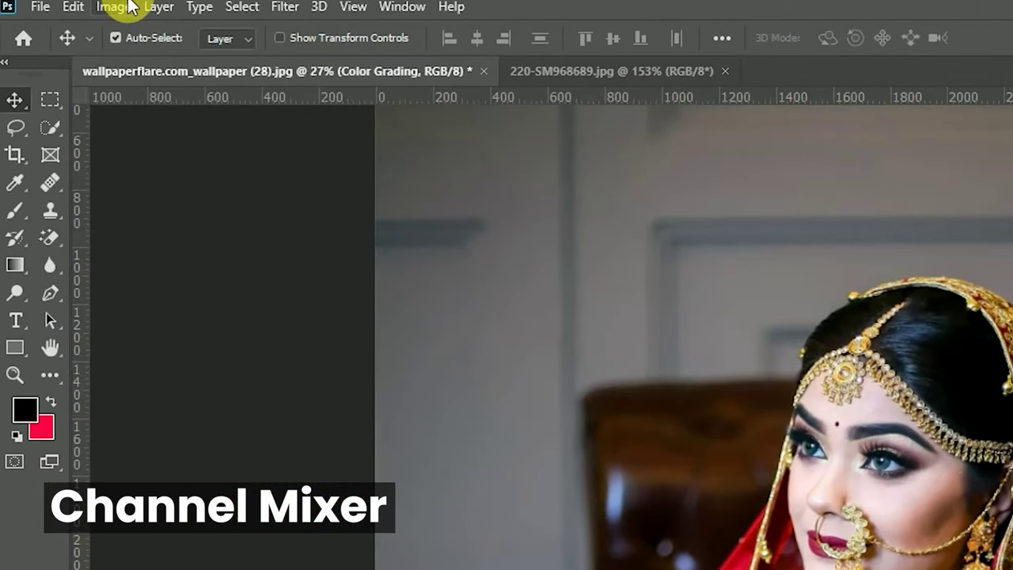
click(63, 5)
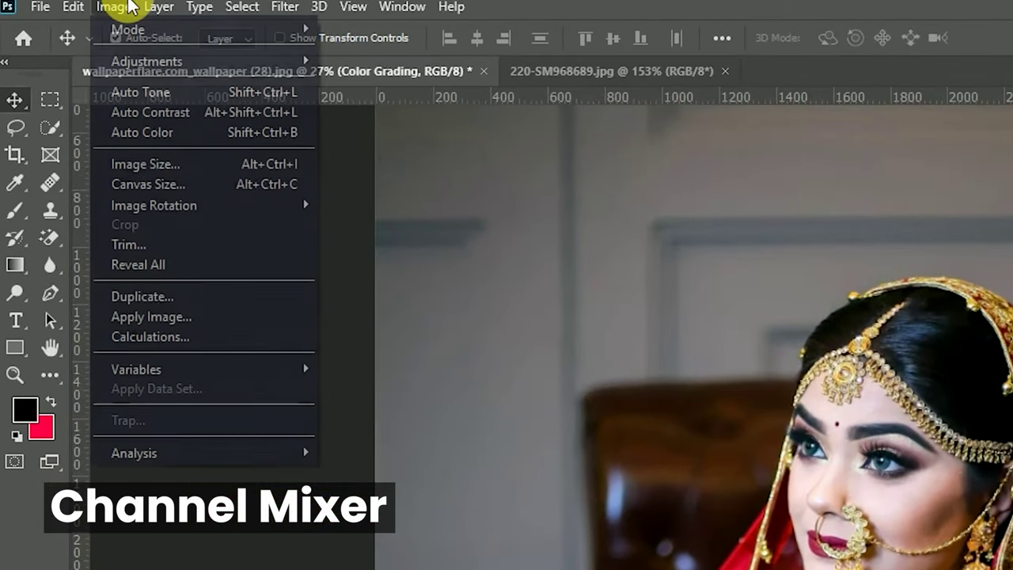
mouse_move(146, 61)
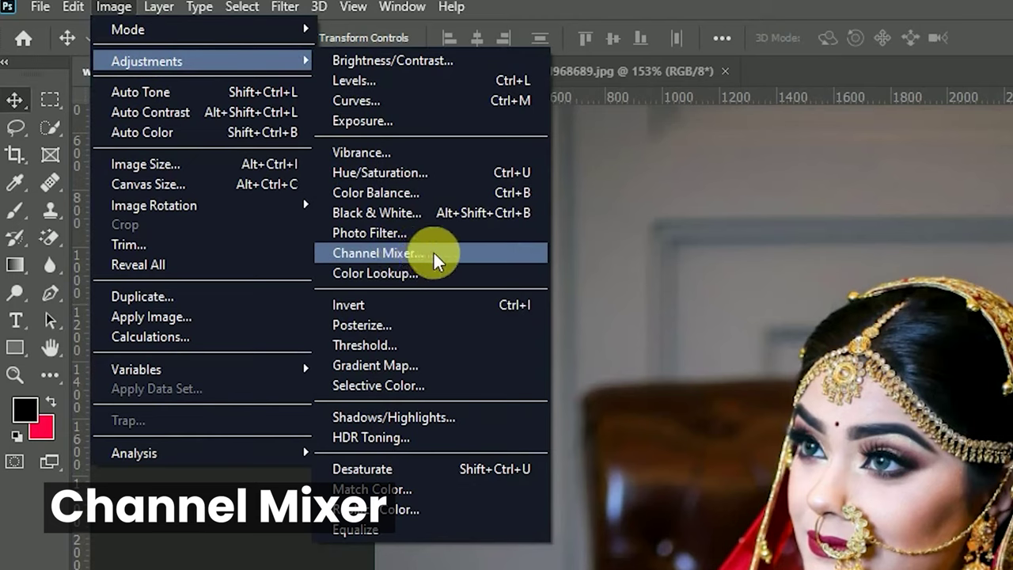
Step: In Channel Mixer, set the Red output to Red +95, Green +2, Blue +9
click(392, 255)
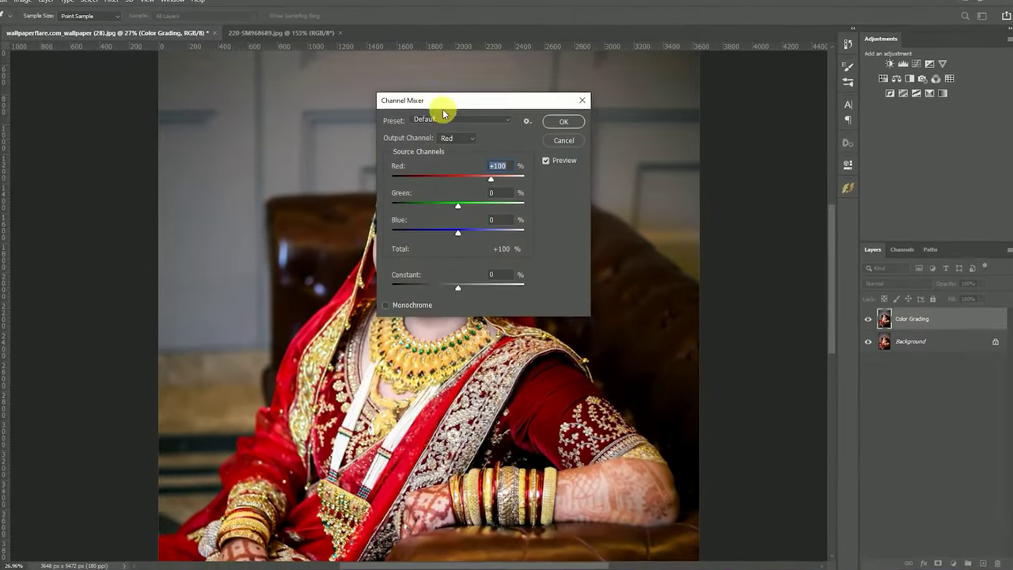
drag(446, 104, 605, 83)
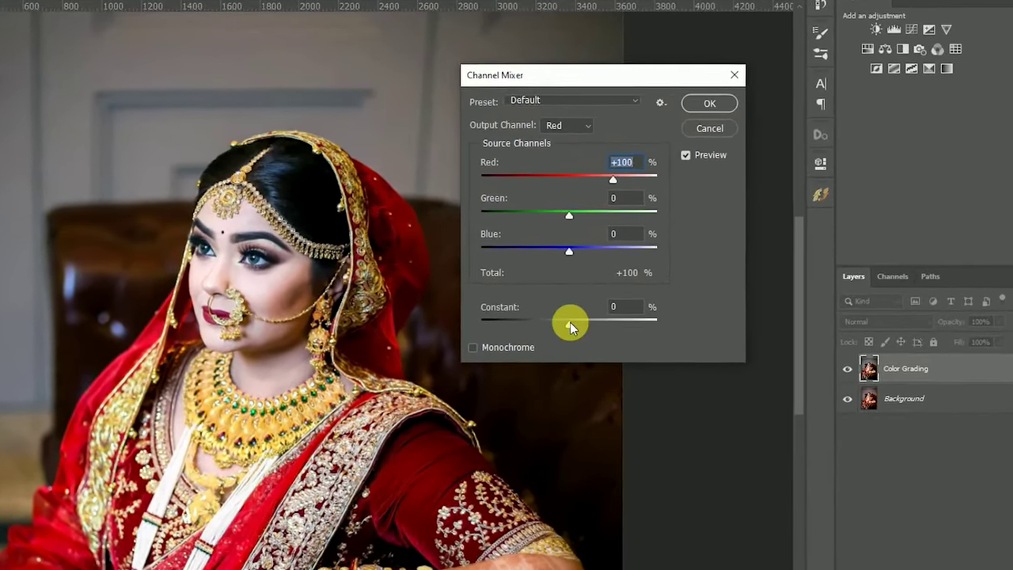
drag(570, 322, 569, 323)
text(0)
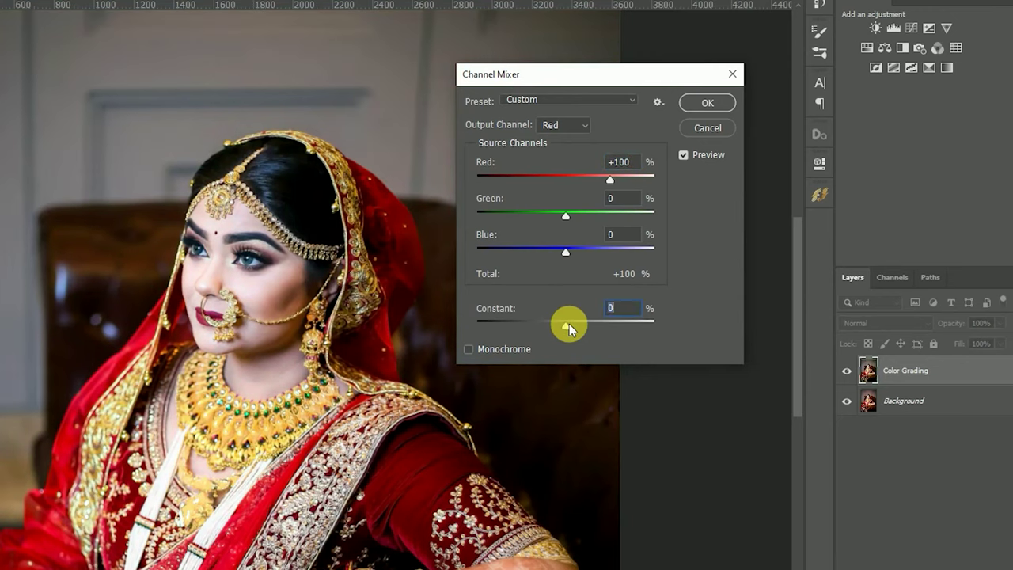
drag(565, 215, 567, 215)
click(567, 215)
drag(611, 178, 604, 179)
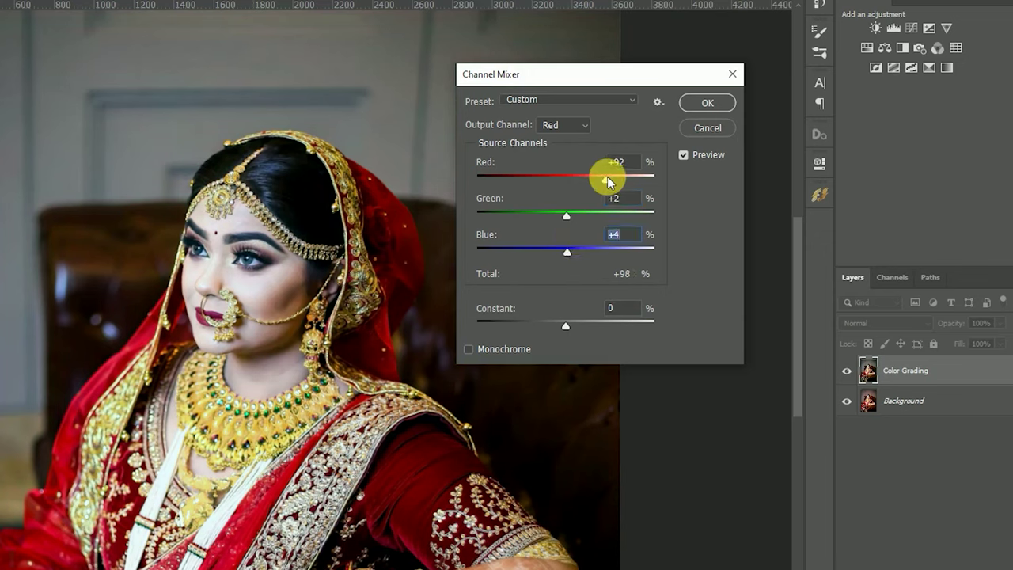
click(606, 176)
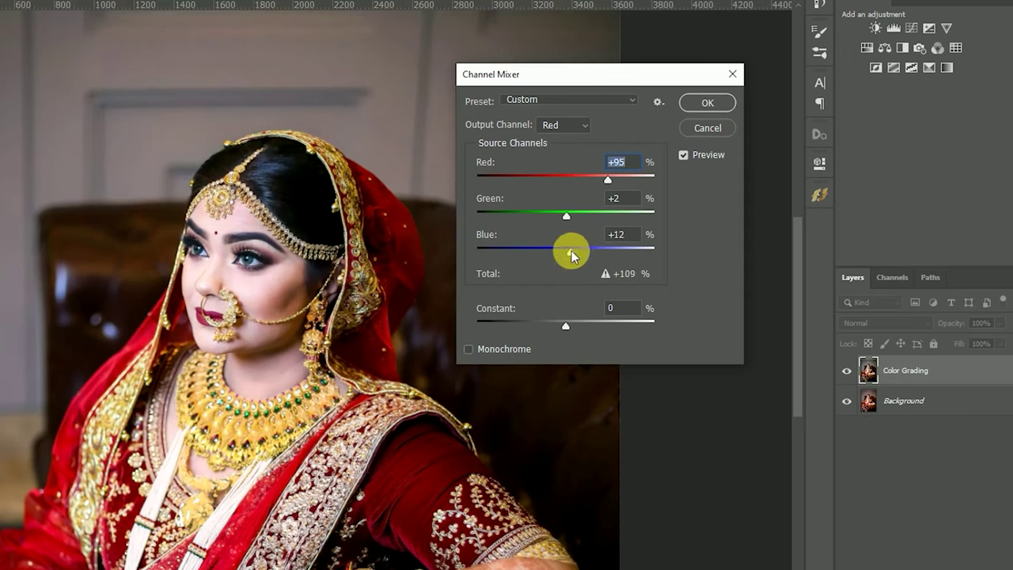
Step: Switch the output channel to Blue and set its Blue amount to +104
click(577, 125)
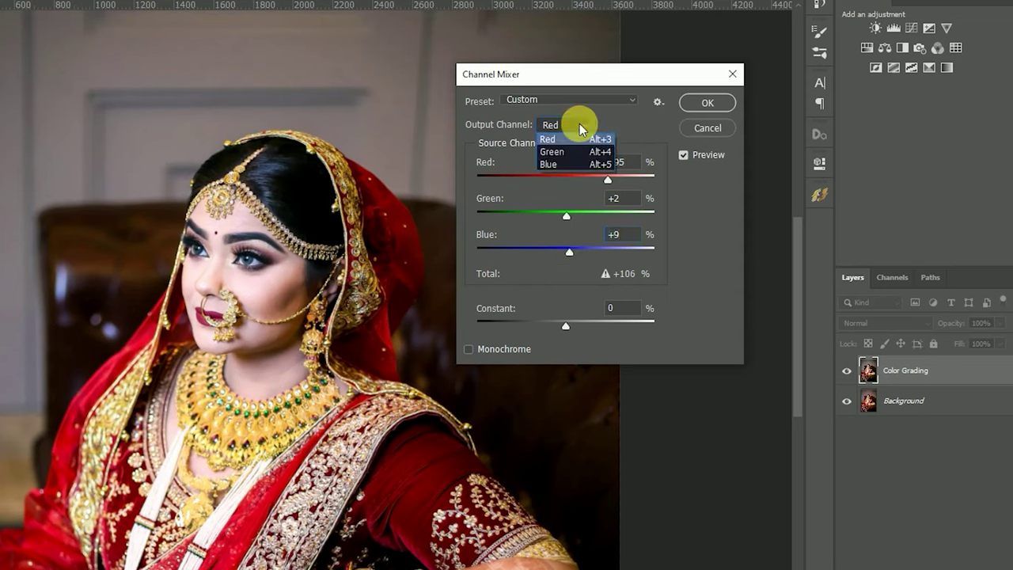
click(570, 164)
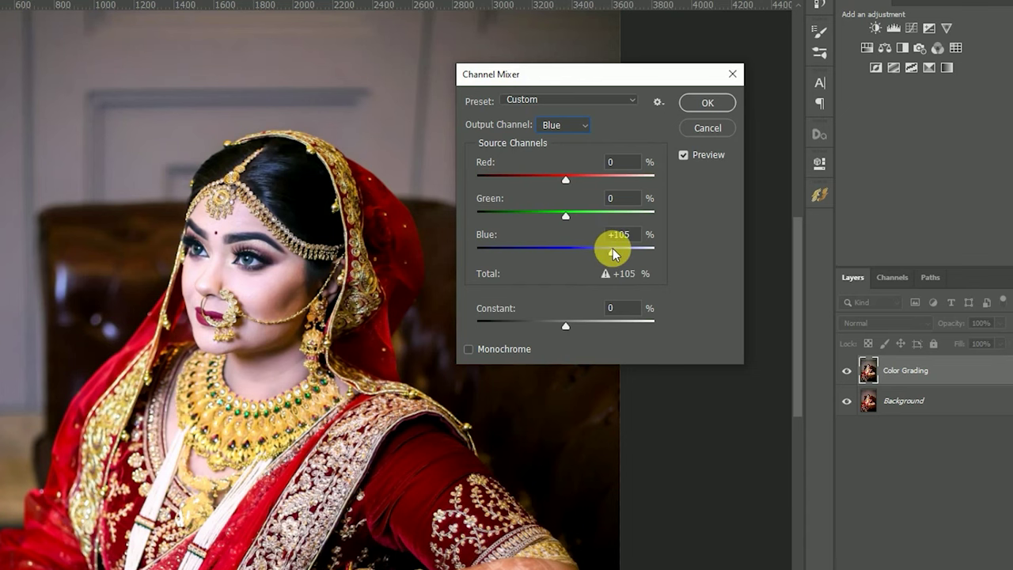
drag(613, 248, 612, 248)
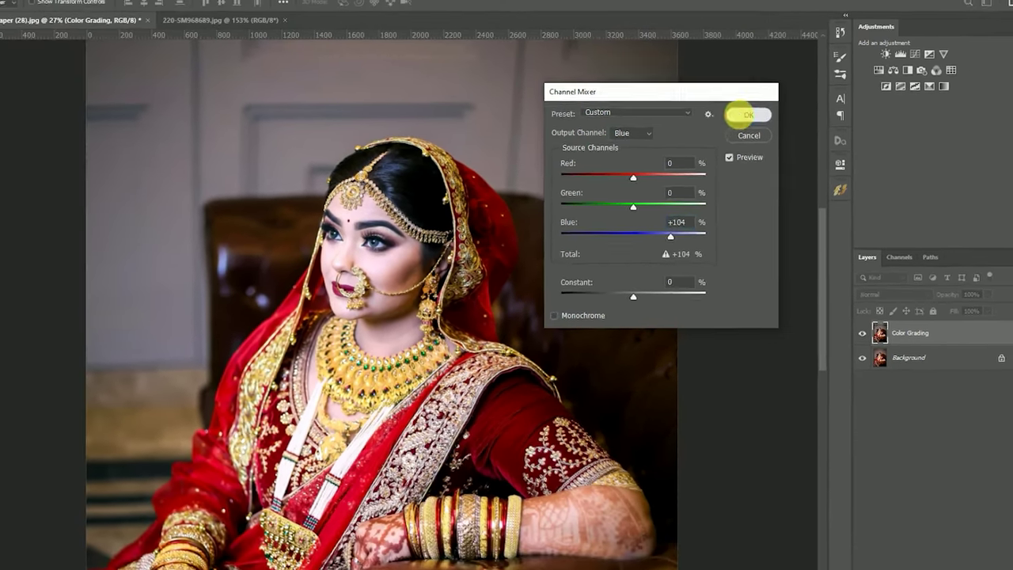
Step: Commit the Channel Mixer on Color Grading, then zoom and pan around the bride's face
click(748, 115)
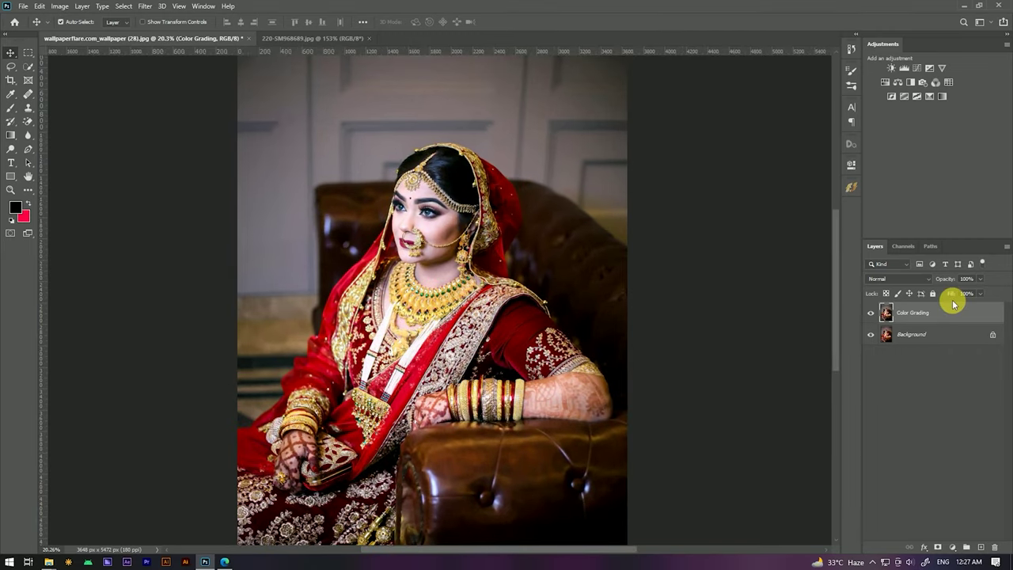
scroll(421, 222, up, 3)
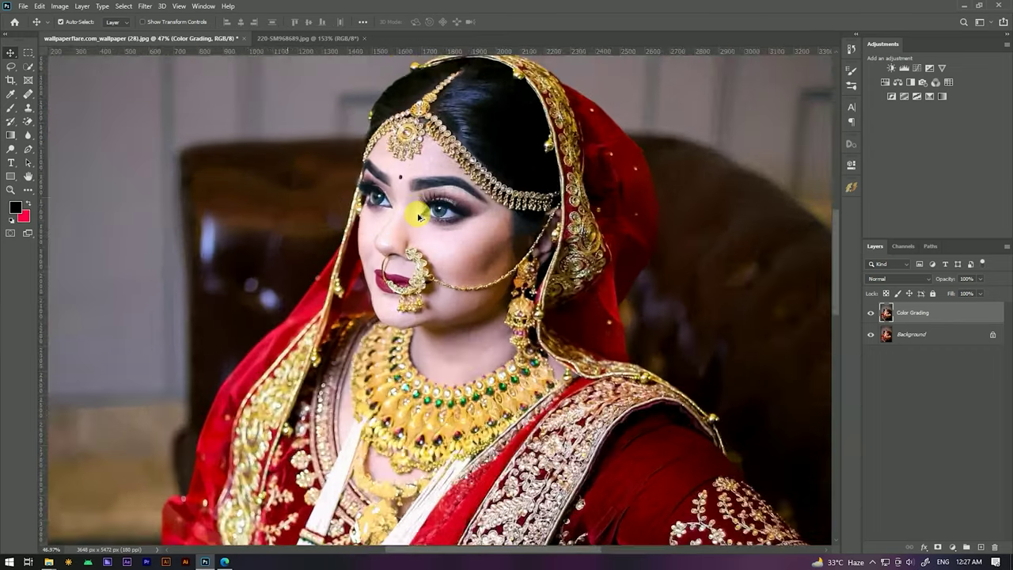
scroll(416, 208, up, 2)
scroll(471, 220, down, 2)
drag(524, 184, 525, 203)
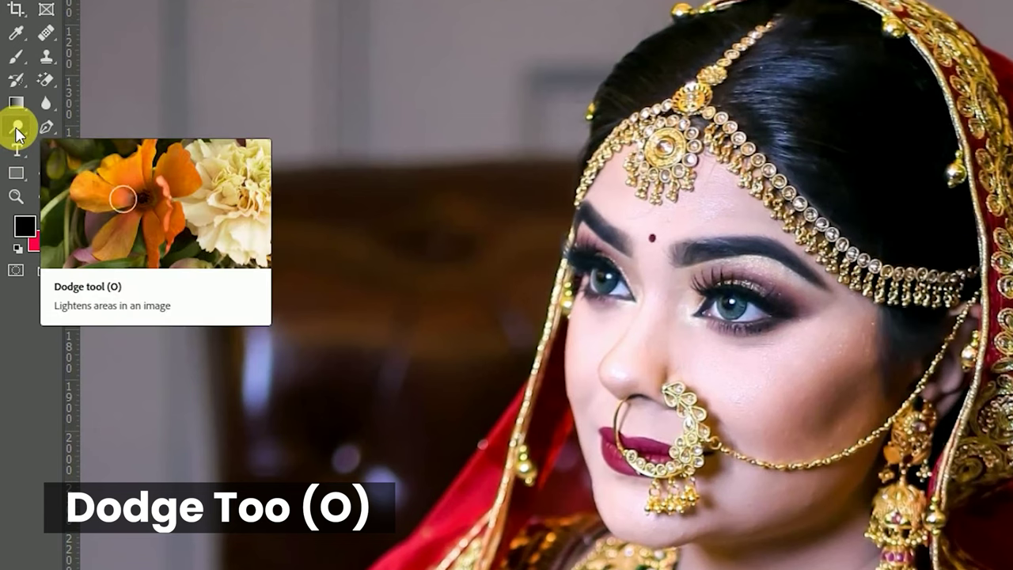
Step: Dodge at 17% midtone exposure, starting with highlights on the bride's hand
click(17, 133)
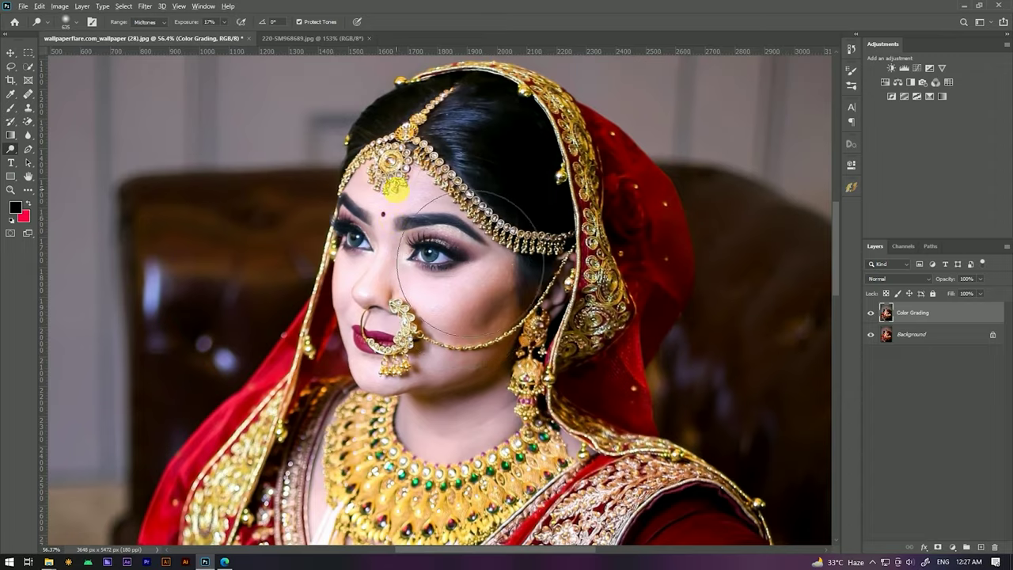
scroll(399, 182, down, 3)
scroll(400, 187, down, 2)
scroll(548, 418, down, 2)
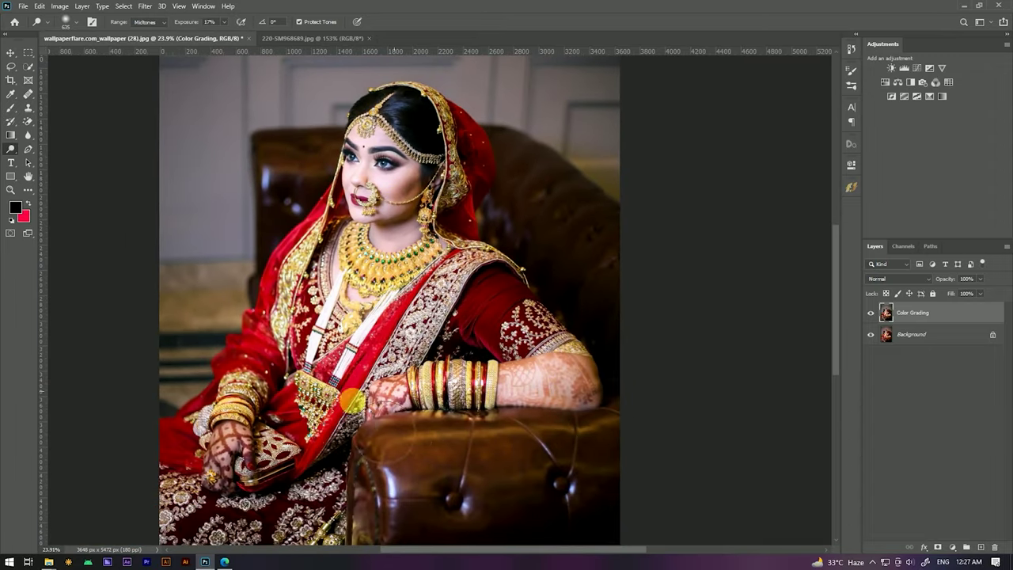
drag(227, 430, 228, 455)
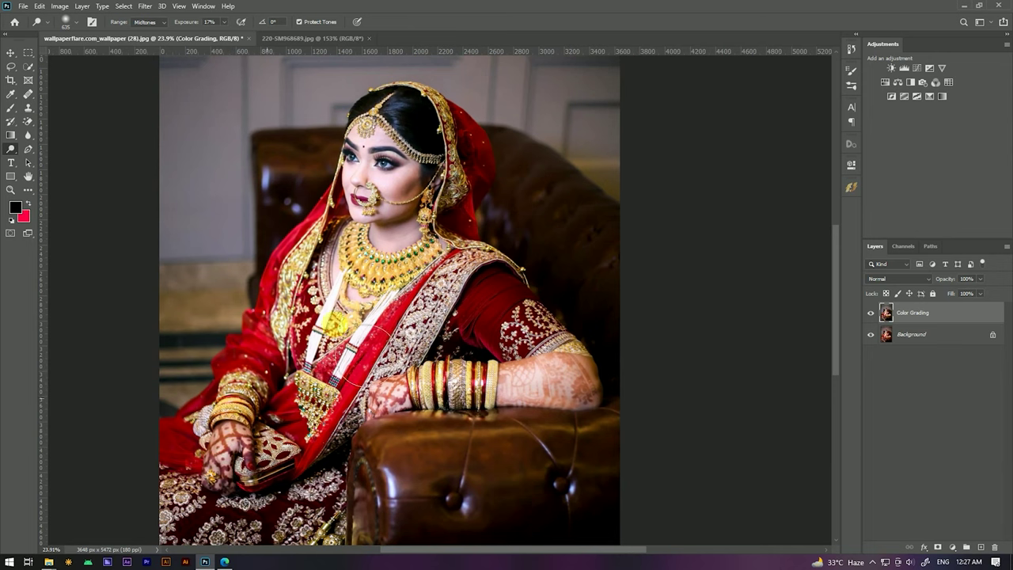
Step: Zoom back out until the whole dodged portrait fits in the window
scroll(392, 161, up, 2)
scroll(396, 237, up, 2)
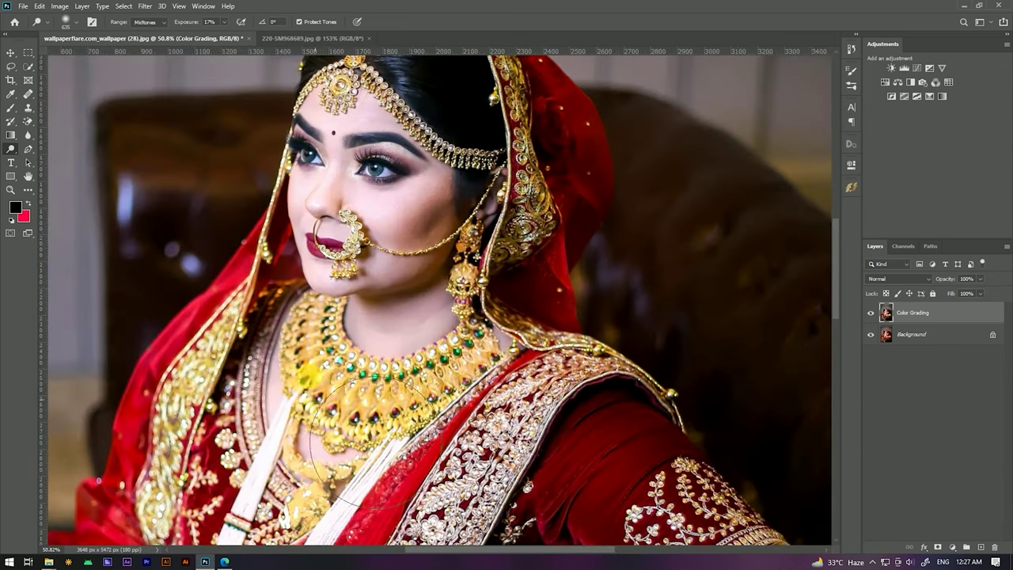
scroll(396, 198, down, 3)
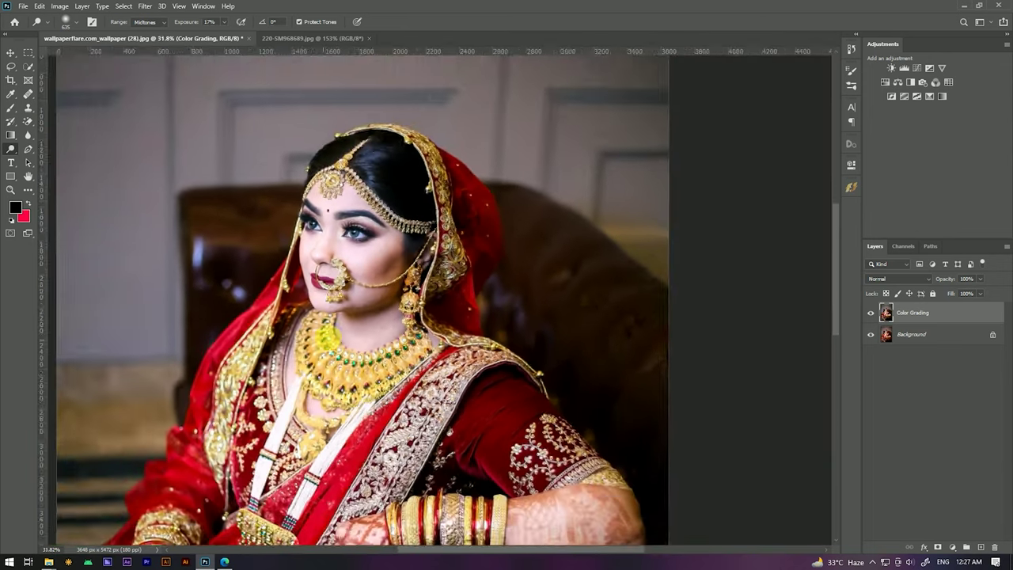
scroll(356, 226, up, 4)
scroll(358, 214, down, 3)
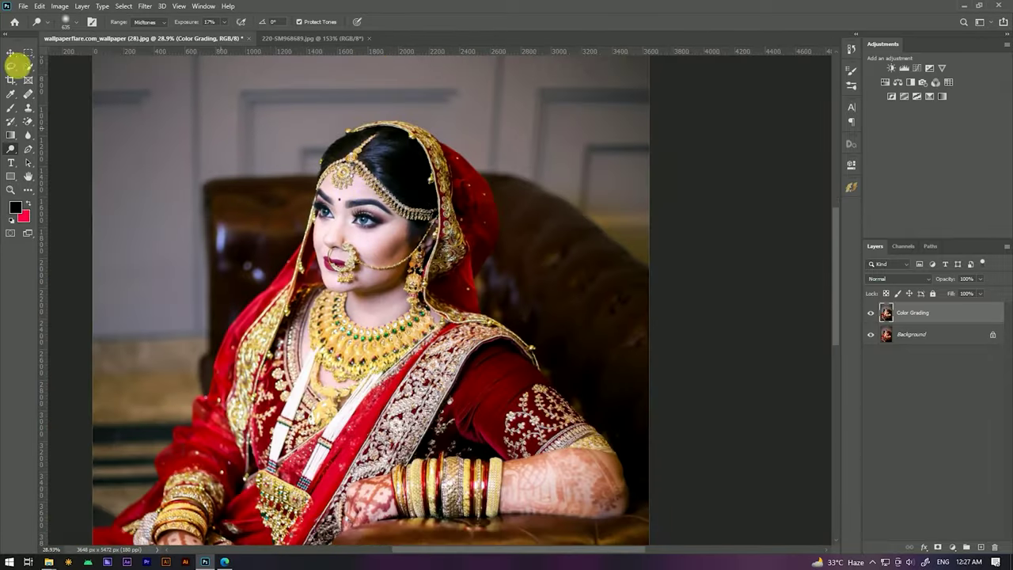
scroll(428, 238, down, 1)
scroll(428, 238, down, 2)
scroll(427, 238, up, 1)
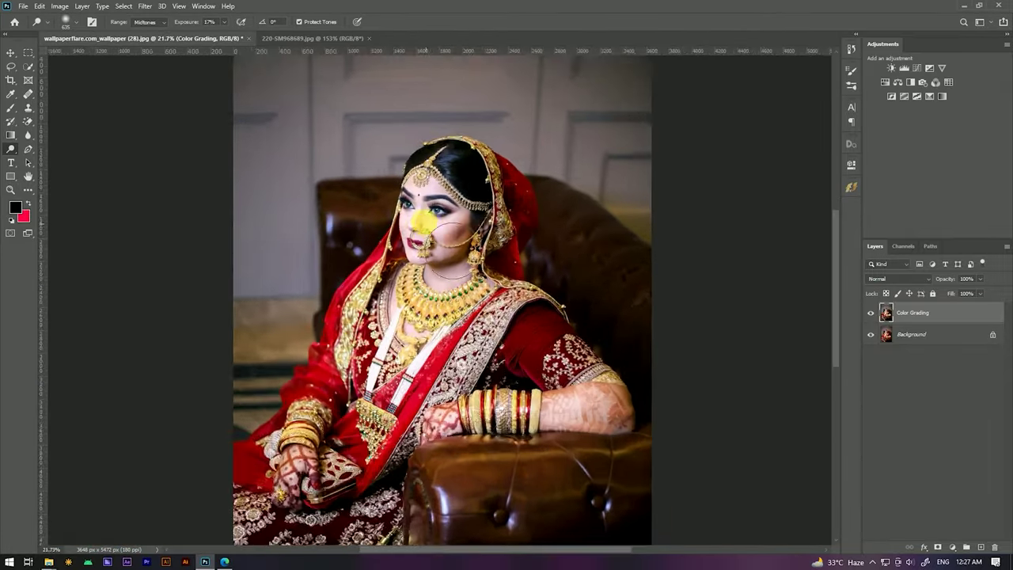
scroll(428, 237, up, 2)
scroll(421, 257, down, 2)
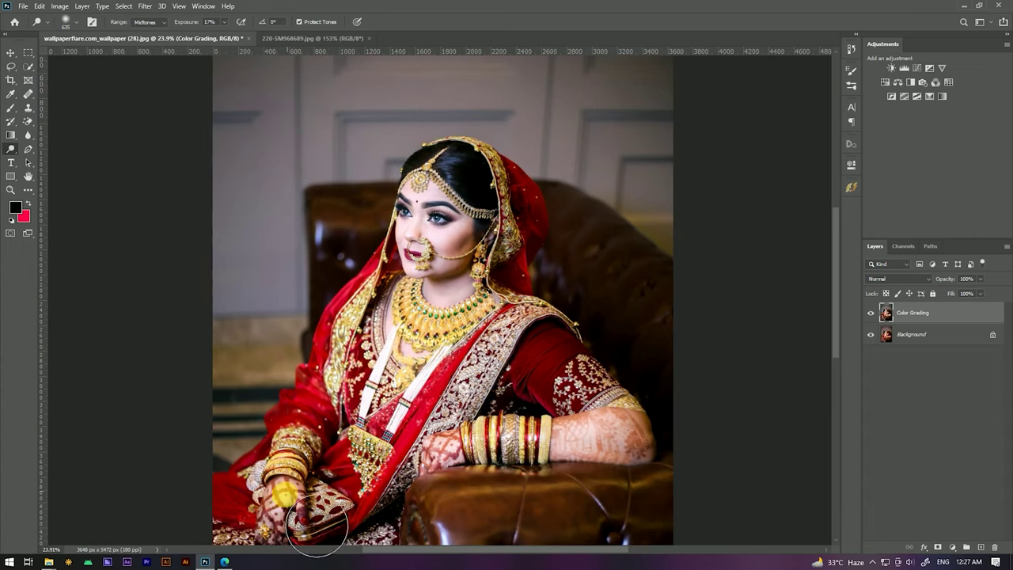
scroll(331, 497, down, 2)
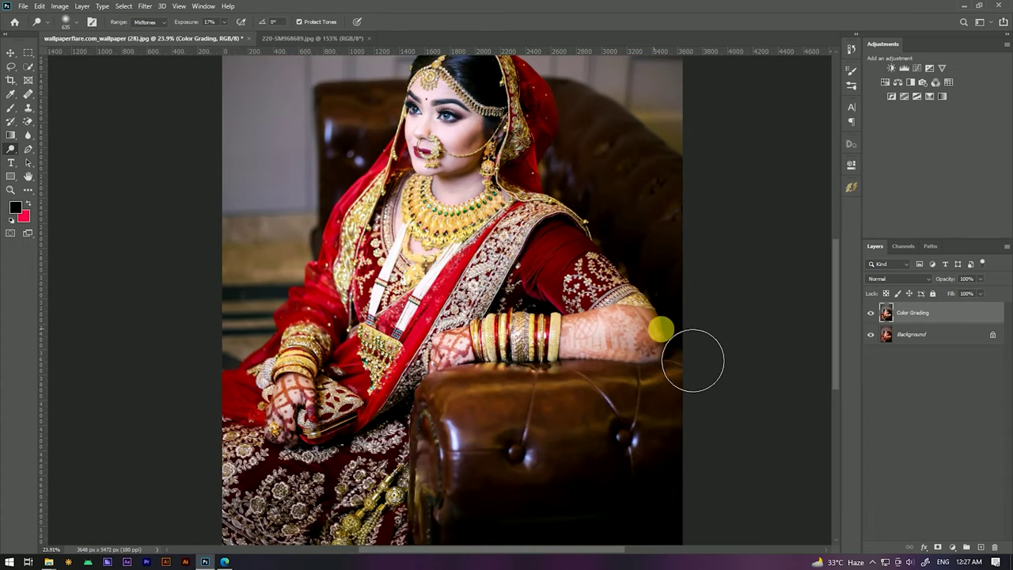
scroll(586, 372, down, 2)
scroll(566, 339, up, 1)
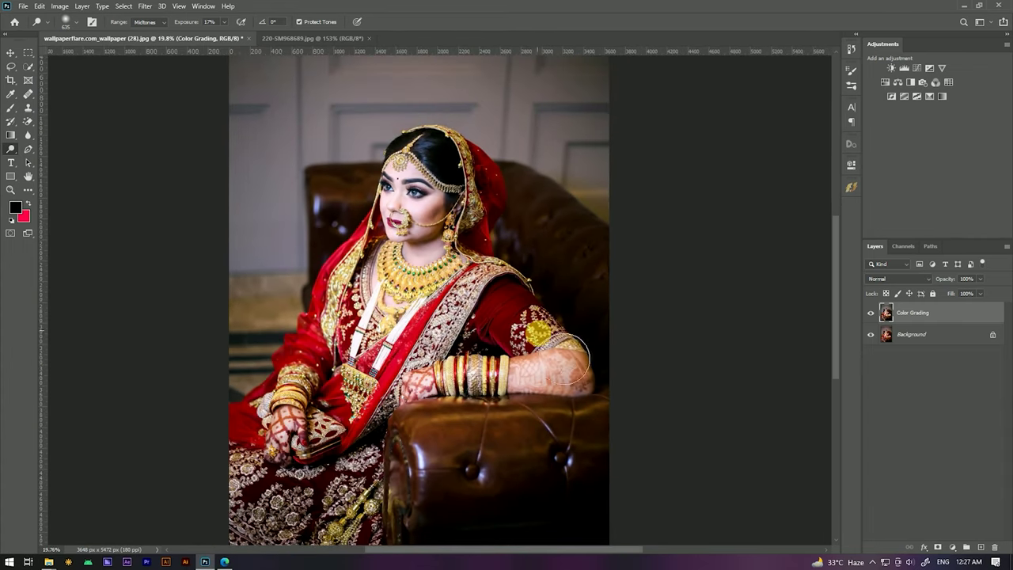
scroll(497, 315, down, 1)
scroll(499, 314, down, 1)
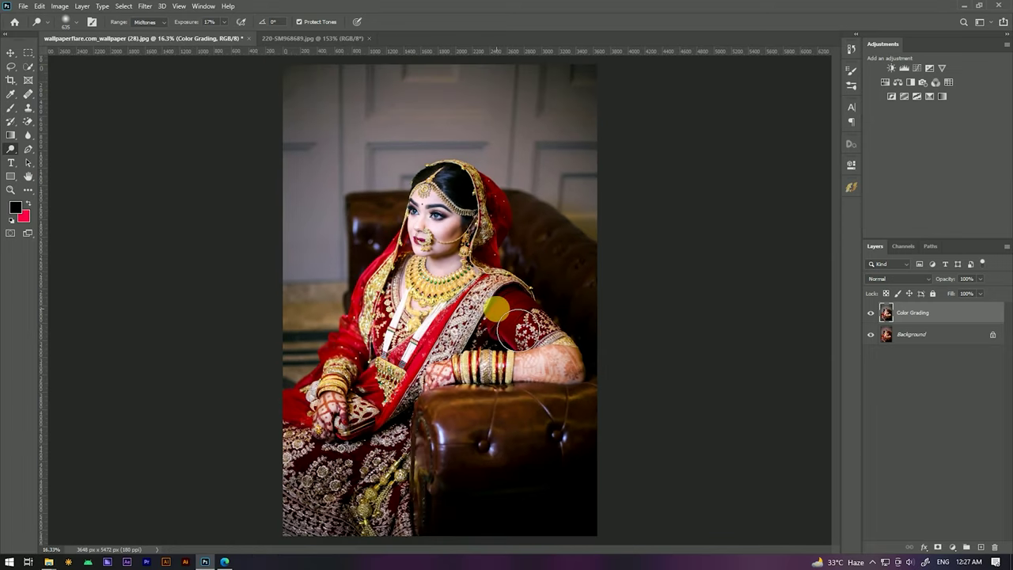
scroll(499, 314, up, 1)
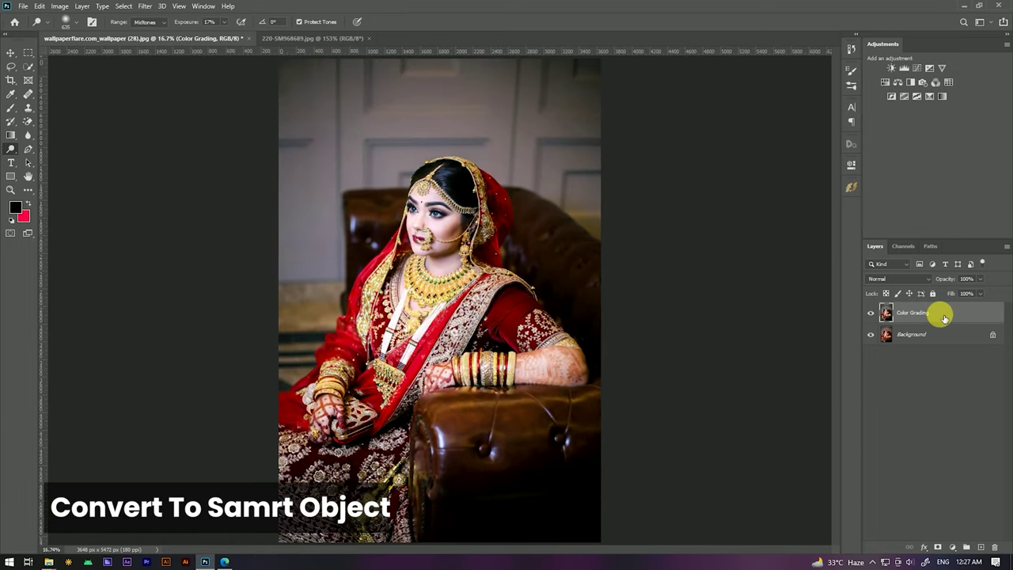
Step: Convert the Color Grading layer to a smart object from its right-click menu
right_click(944, 319)
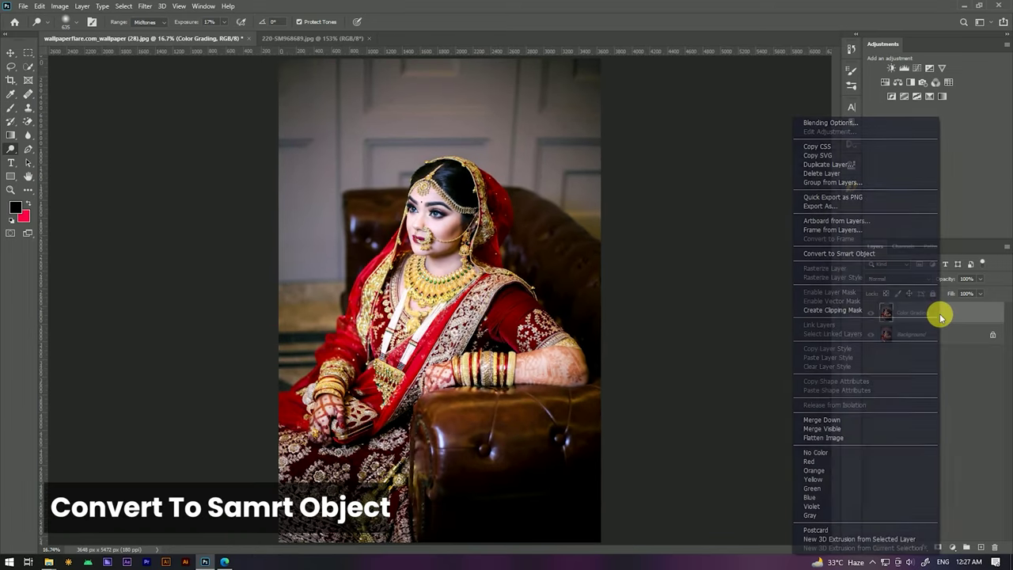
click(849, 253)
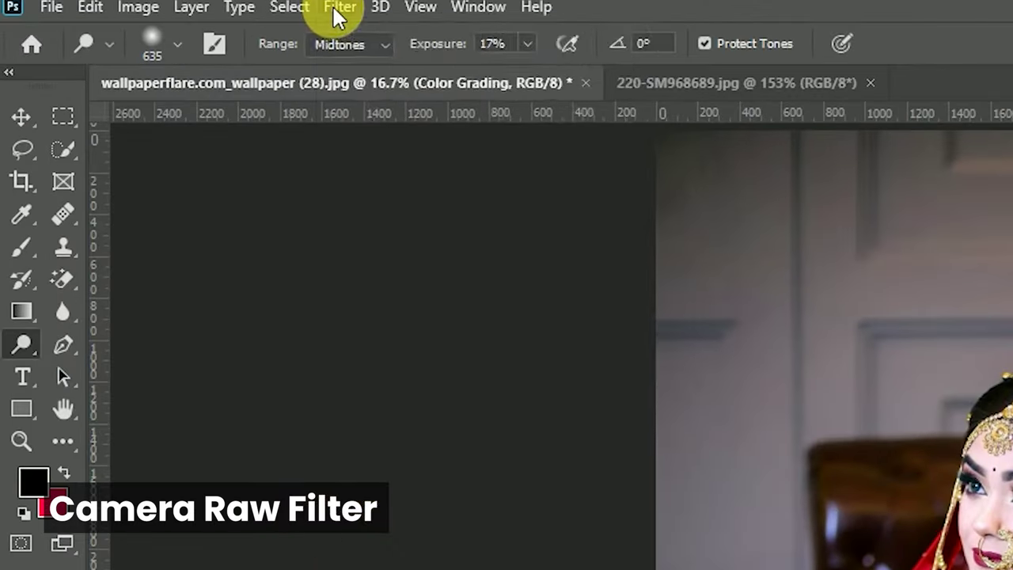
click(144, 7)
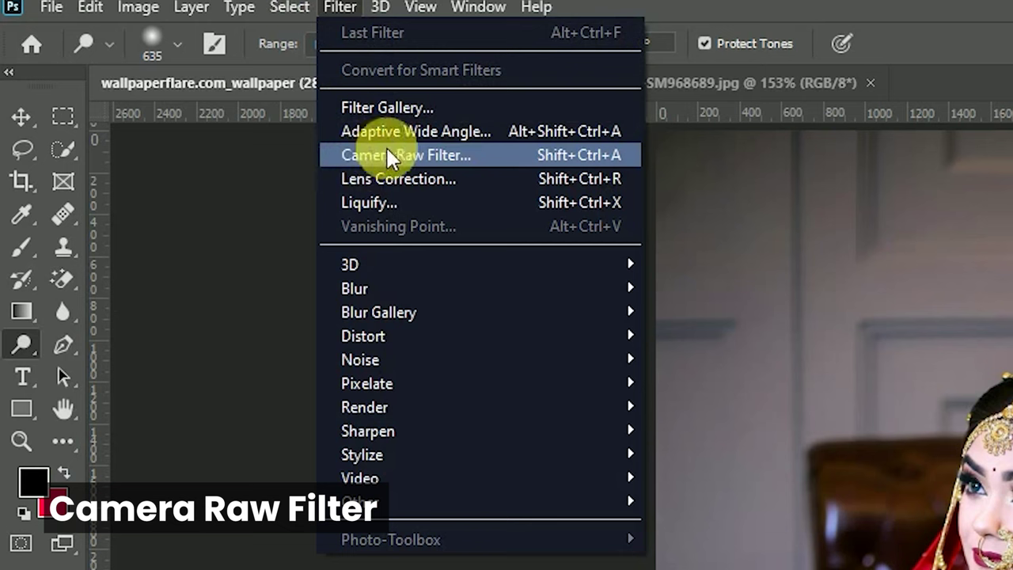
Step: Apply a Camera Raw Filter to the Color Grading layer with Temperature -9 and Contrast +23
click(448, 158)
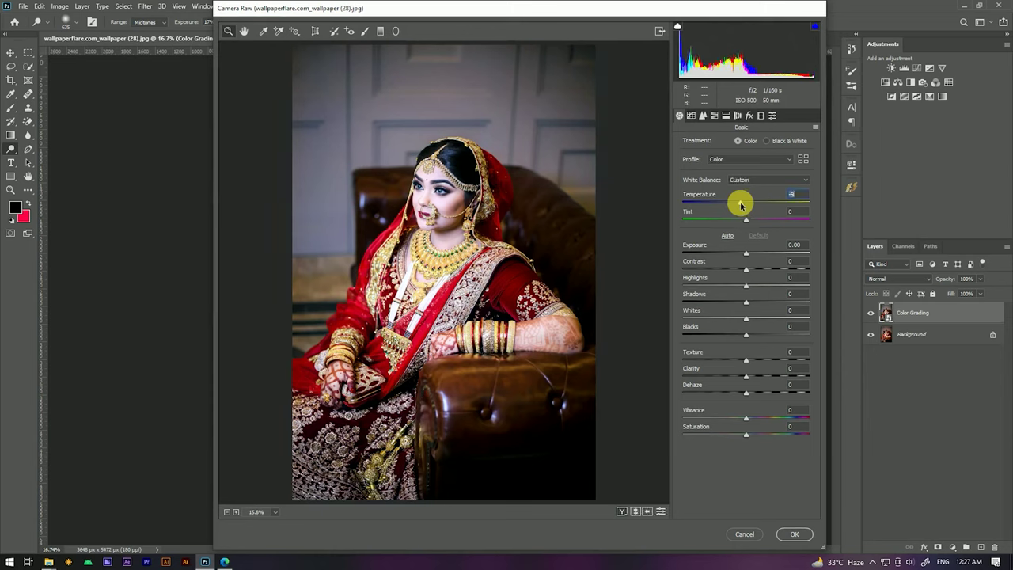
drag(746, 271, 761, 271)
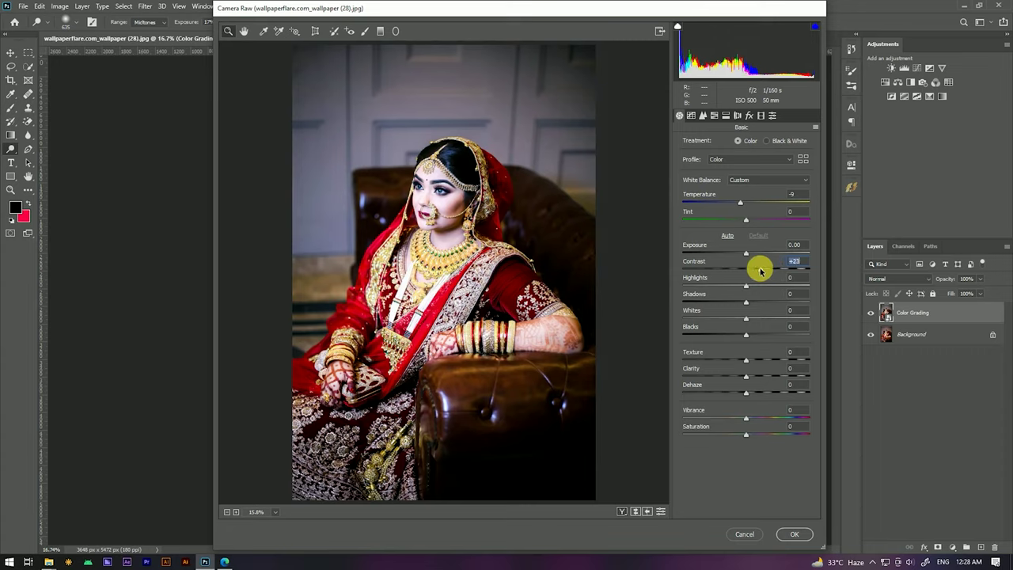
click(749, 115)
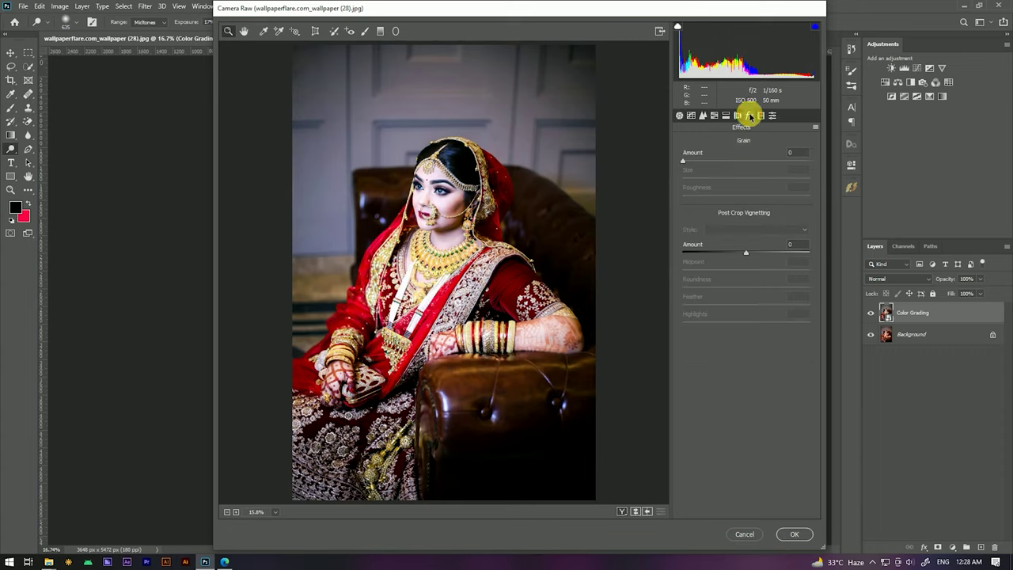
Step: Add a slight Highlight Priority post-crop vignette and set Red Primary hue to -19
drag(752, 251, 750, 248)
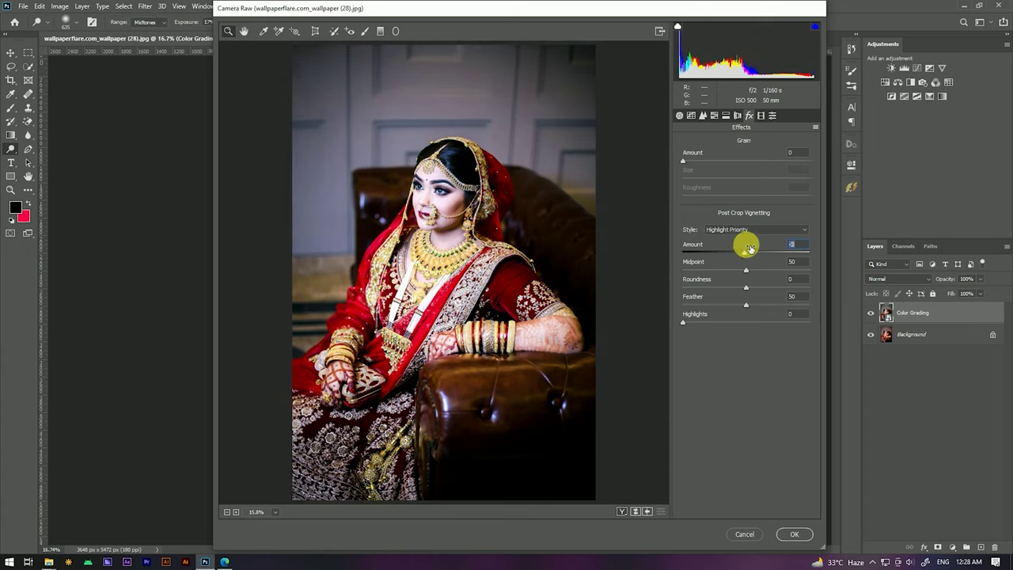
click(761, 116)
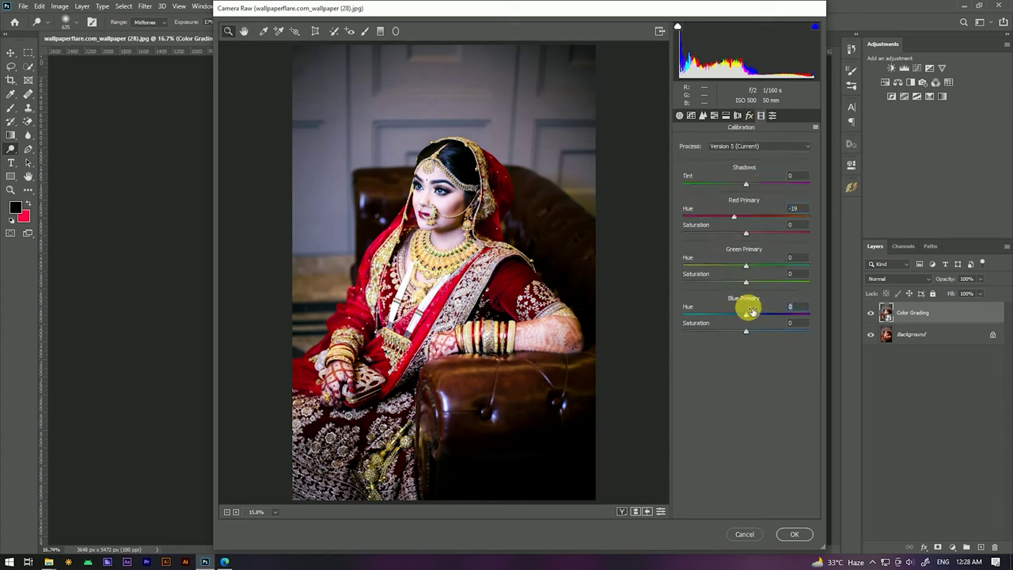
Step: Set Blue Primary hue -27 and saturation +47, then apply Camera Raw as a smart filter
drag(746, 309, 738, 308)
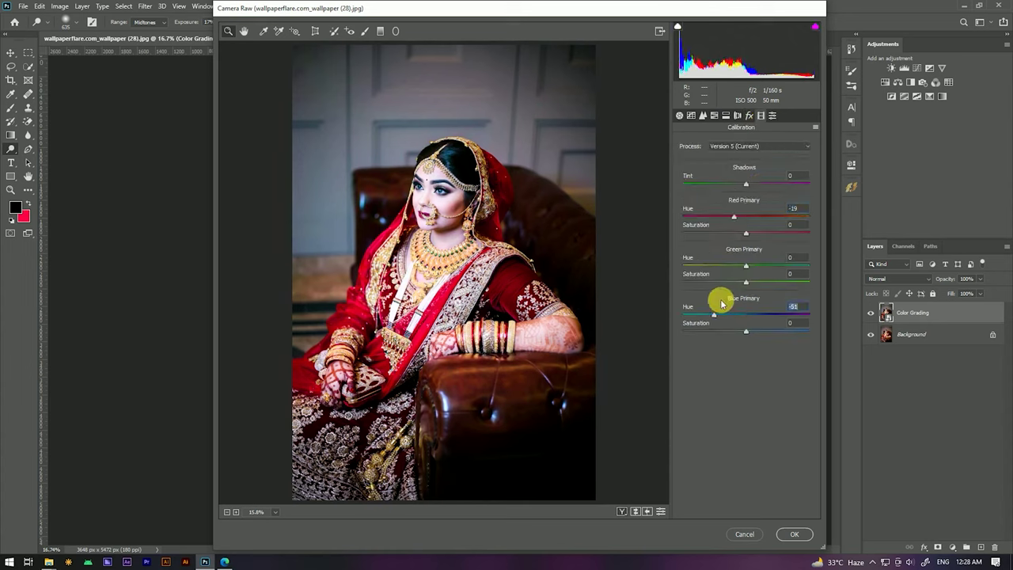
drag(726, 310, 765, 326)
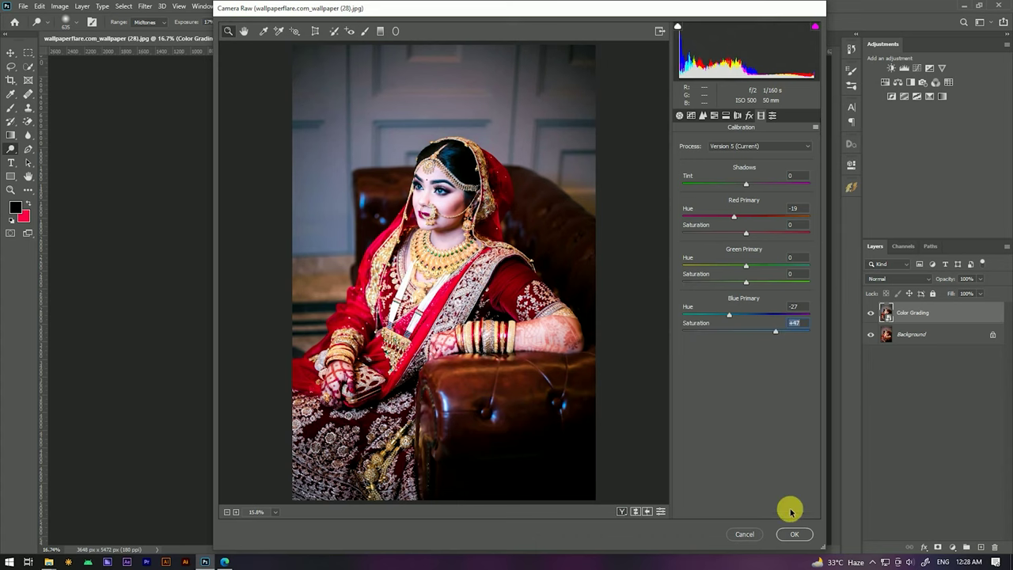
click(795, 534)
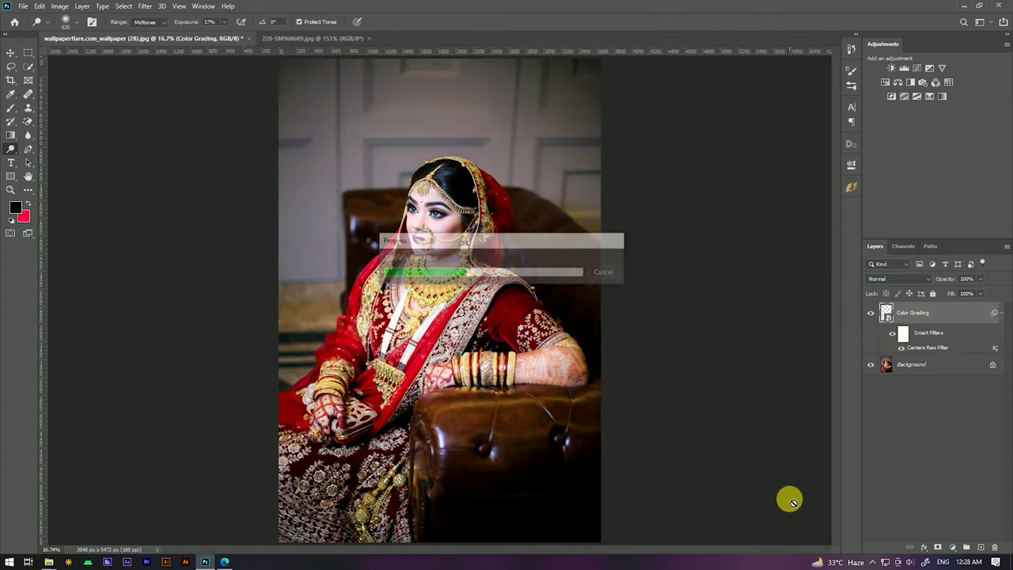
click(1002, 314)
click(572, 291)
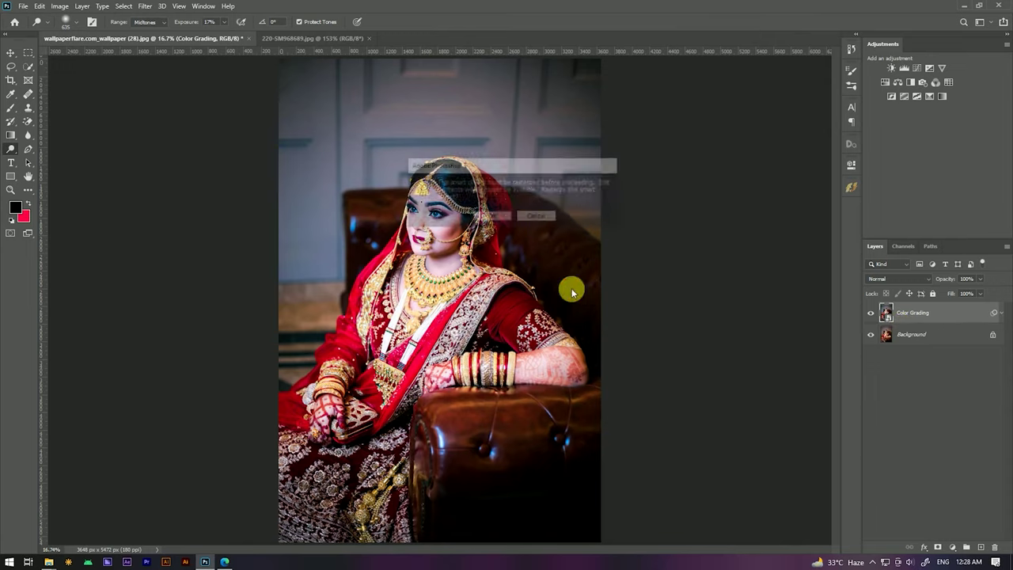
click(494, 217)
scroll(436, 227, up, 3)
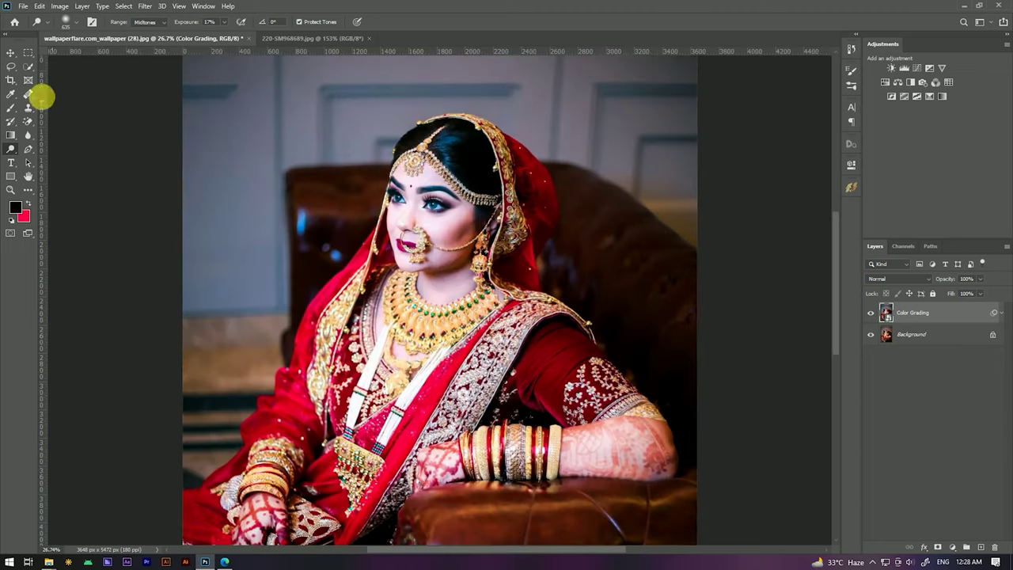
click(11, 53)
scroll(357, 211, up, 2)
scroll(418, 228, down, 1)
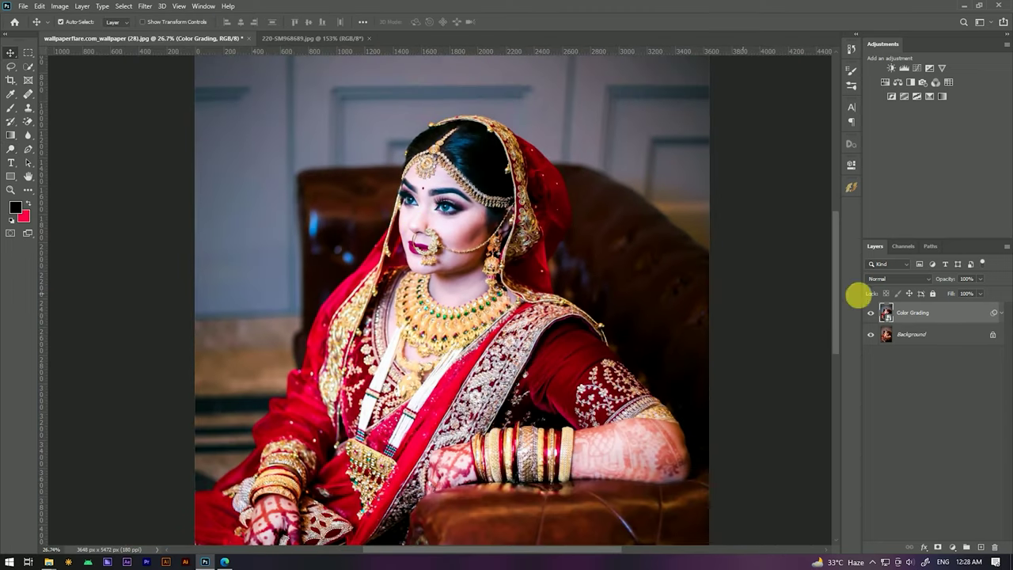
scroll(635, 305, down, 5)
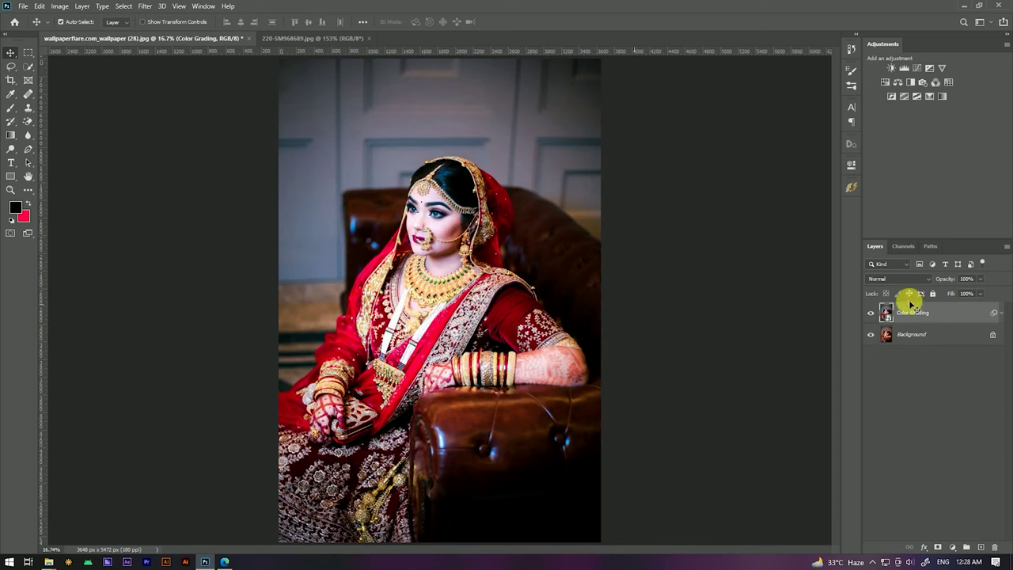
click(870, 314)
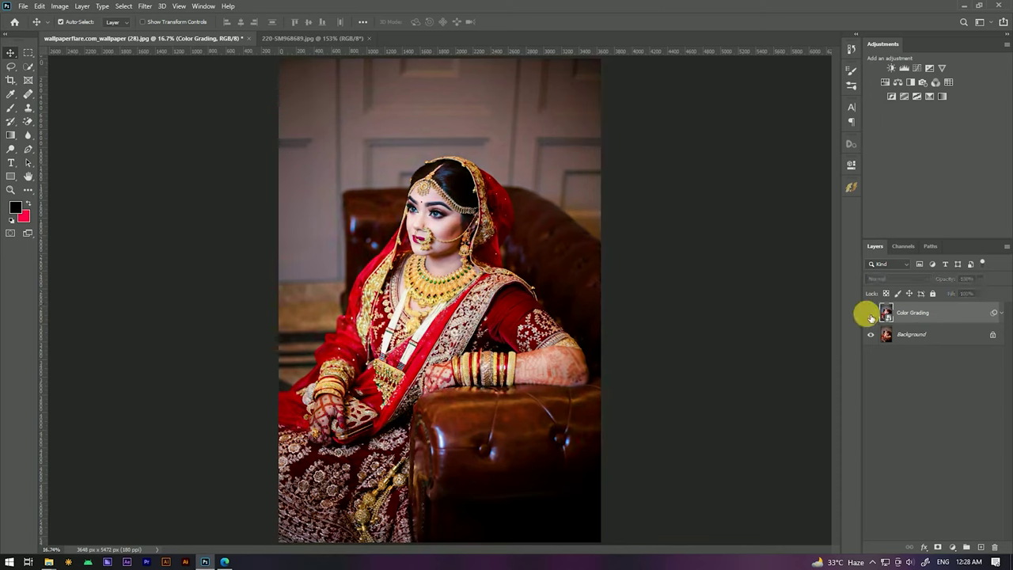
click(870, 315)
click(871, 315)
click(871, 313)
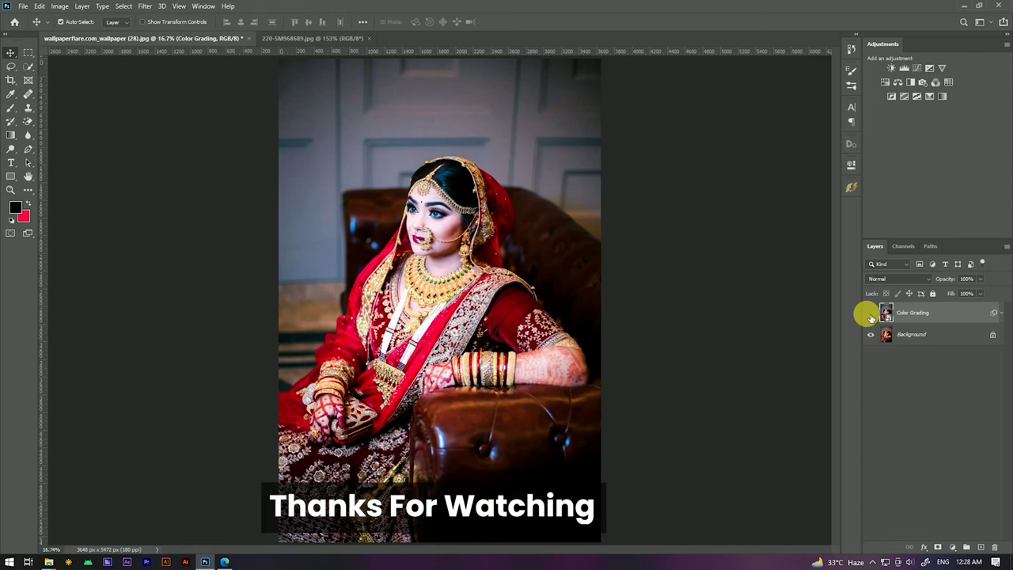
Step: Hide and reshow the Color Grading layer to compare with the original, then zoom in on the face
click(870, 315)
click(871, 315)
scroll(491, 209, up, 2)
scroll(485, 204, up, 2)
scroll(483, 202, up, 1)
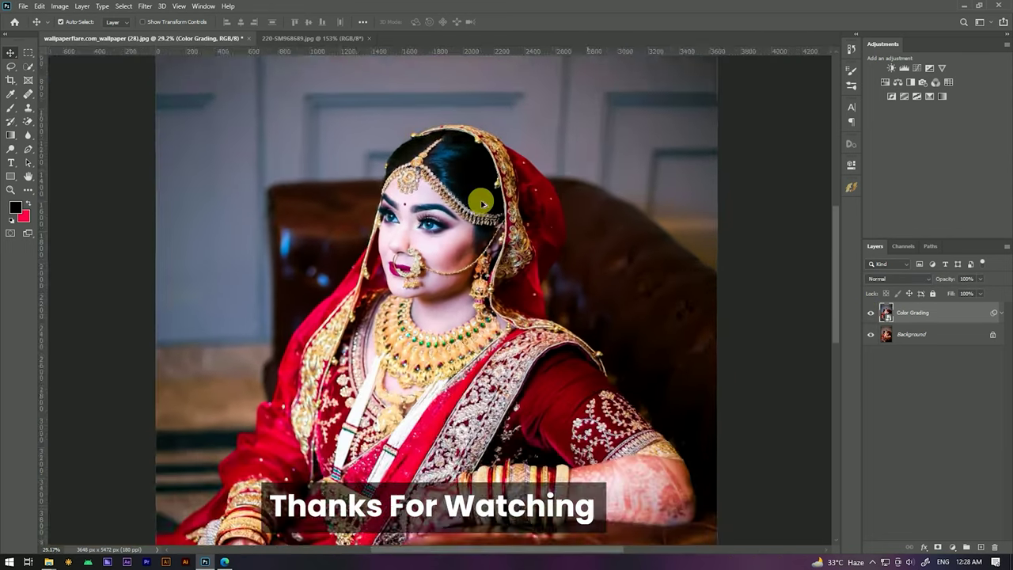
scroll(482, 204, down, 1)
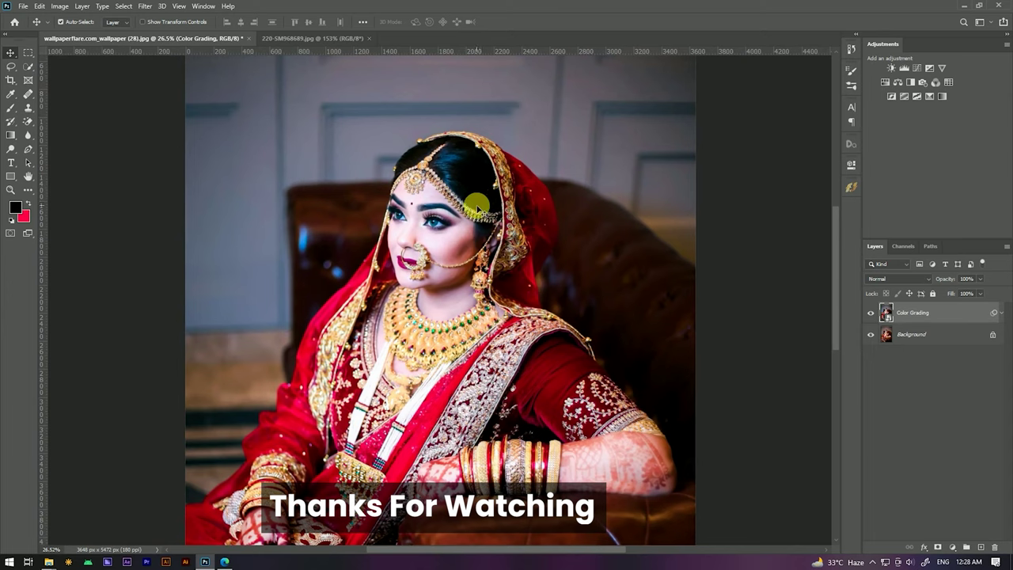